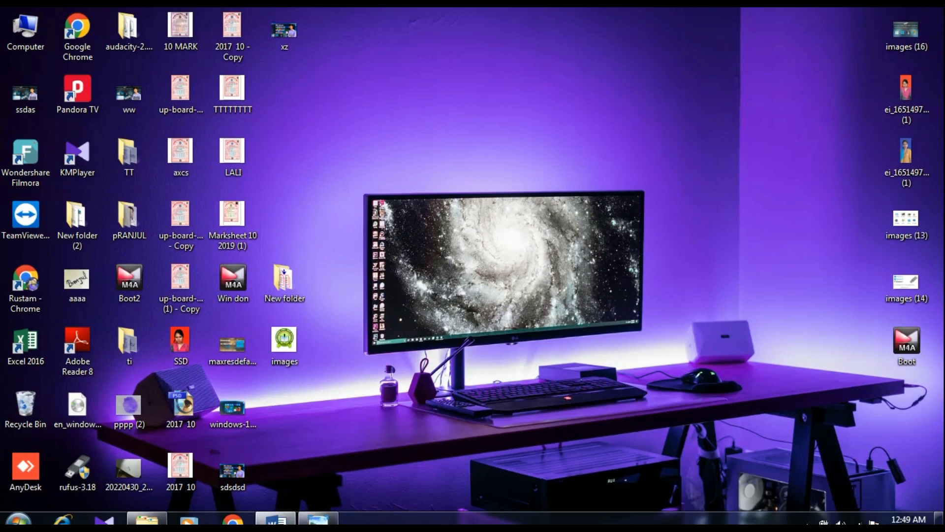
Step: Bring the blank Document1 window to the front from the taskbar
{"action": "left_click", "coordinate": [276, 520]}
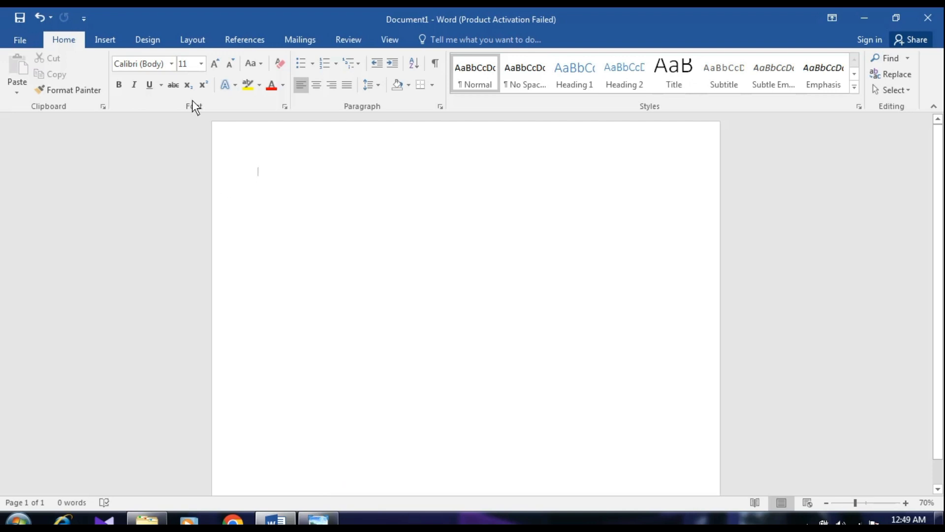
Step: Draw a large 6.94-inch donut shape and thin its ring with the adjustment handle
{"action": "left_click", "coordinate": [96, 41]}
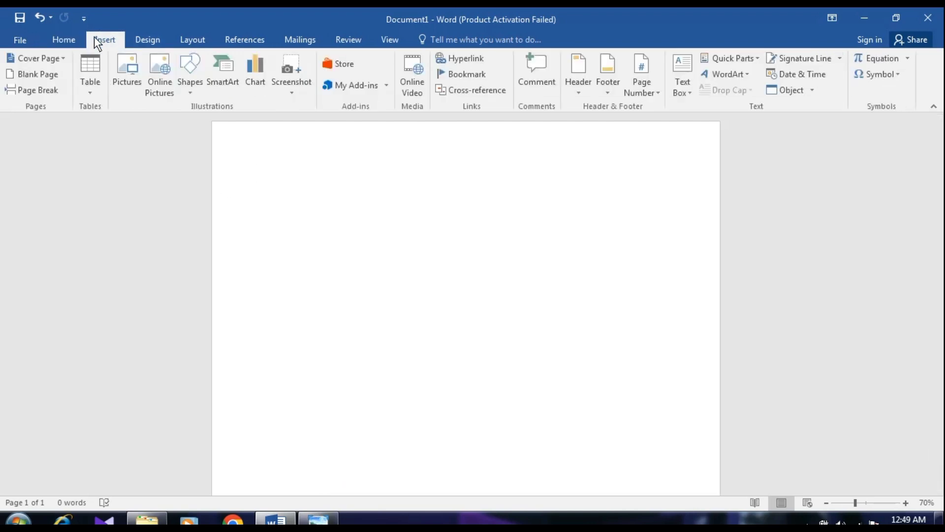
{"action": "left_click", "coordinate": [191, 80]}
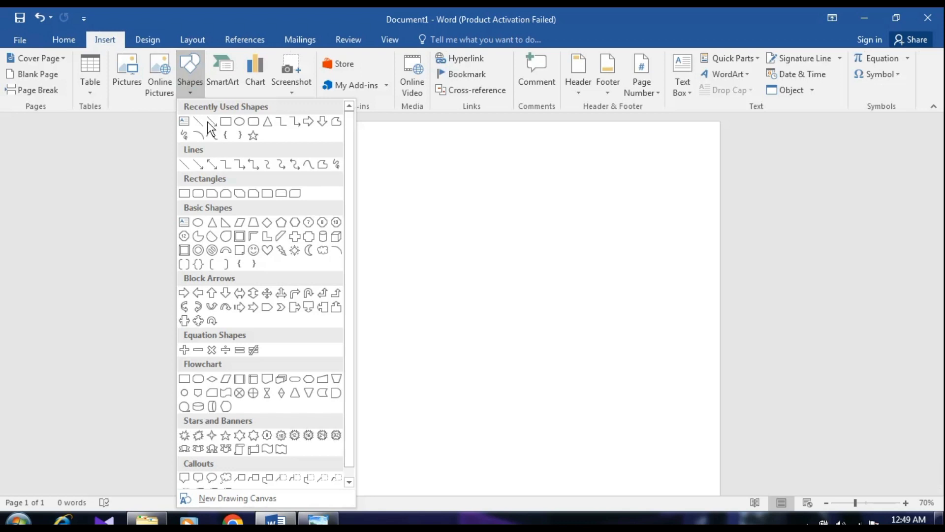
{"action": "left_click", "coordinate": [202, 253]}
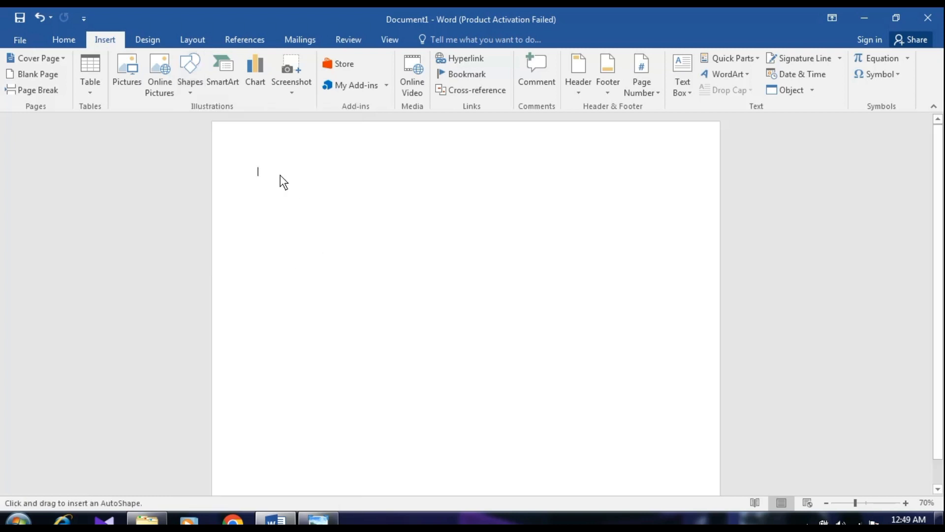
{"action": "left_click_drag", "start_coordinate": [279, 175], "coordinate": [585, 441]}
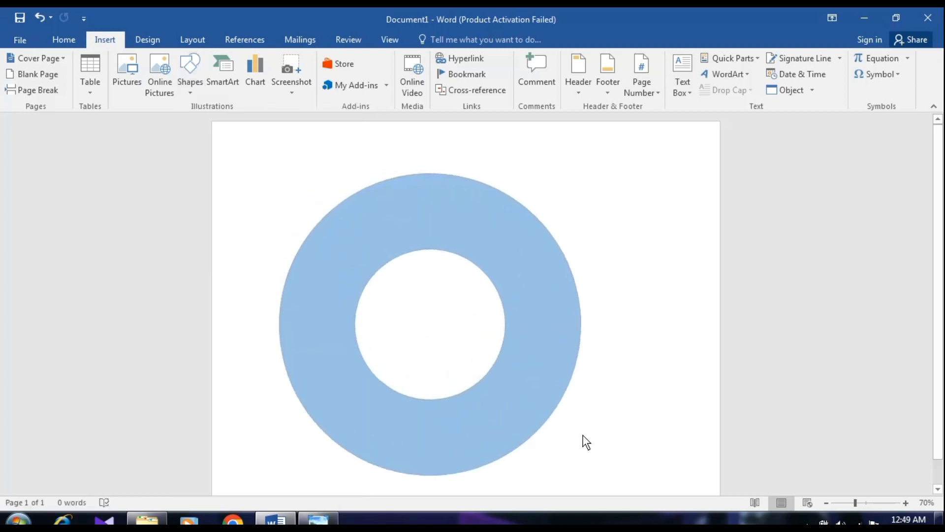
{"action": "left_click_drag", "start_coordinate": [585, 441], "coordinate": [600, 448]}
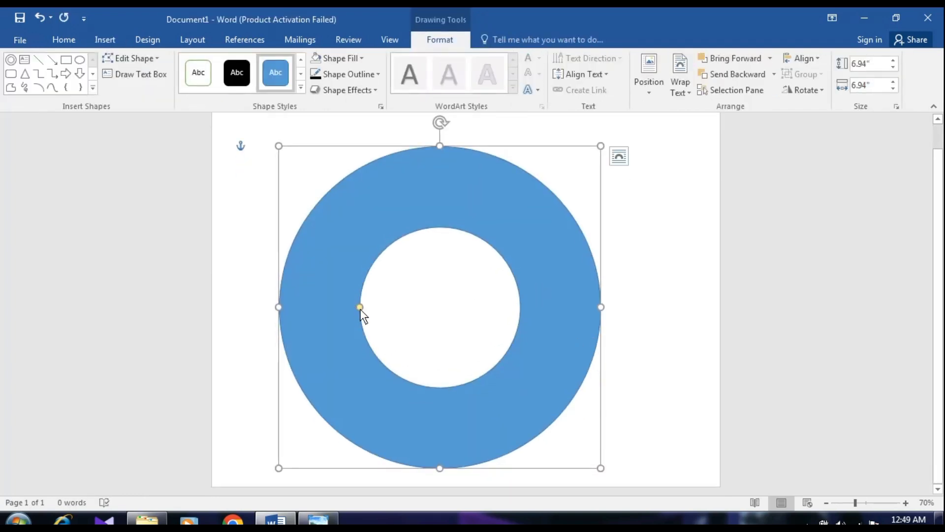
{"action": "left_click_drag", "start_coordinate": [360, 309], "coordinate": [313, 307]}
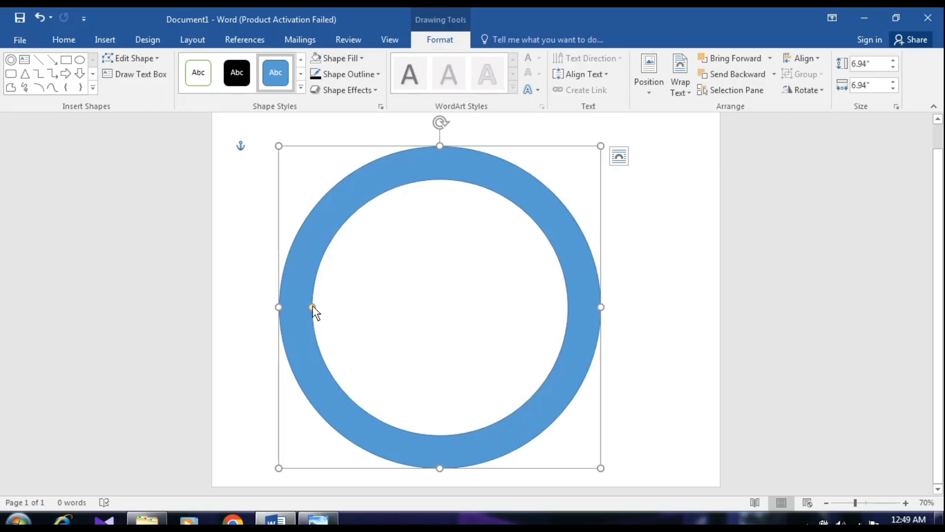
{"action": "left_click_drag", "start_coordinate": [313, 308], "coordinate": [318, 307]}
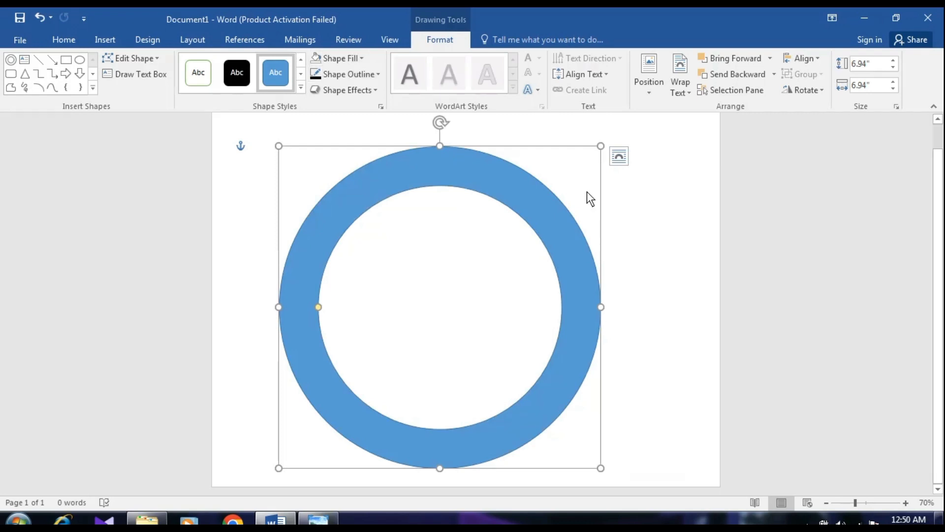
Step: Fill the ring dark green and remove its outline
{"action": "left_click", "coordinate": [326, 60]}
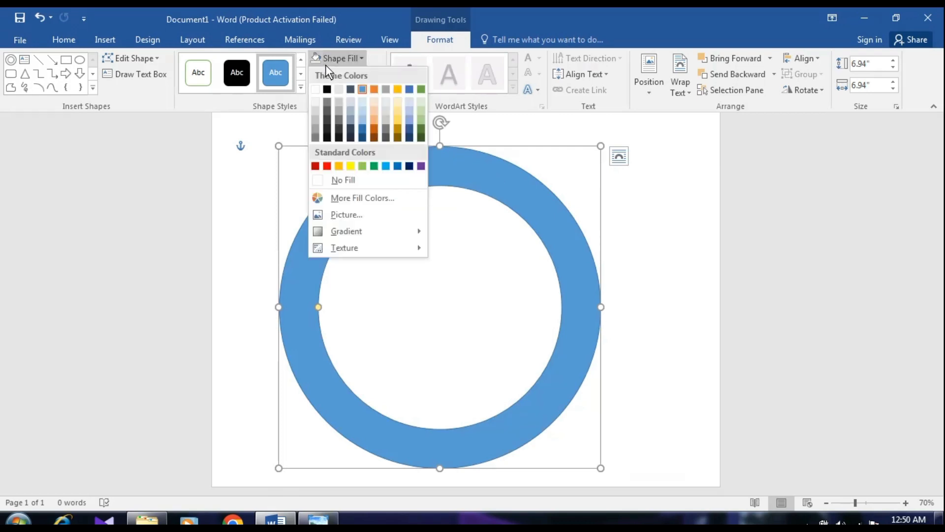
{"action": "left_click", "coordinate": [421, 135]}
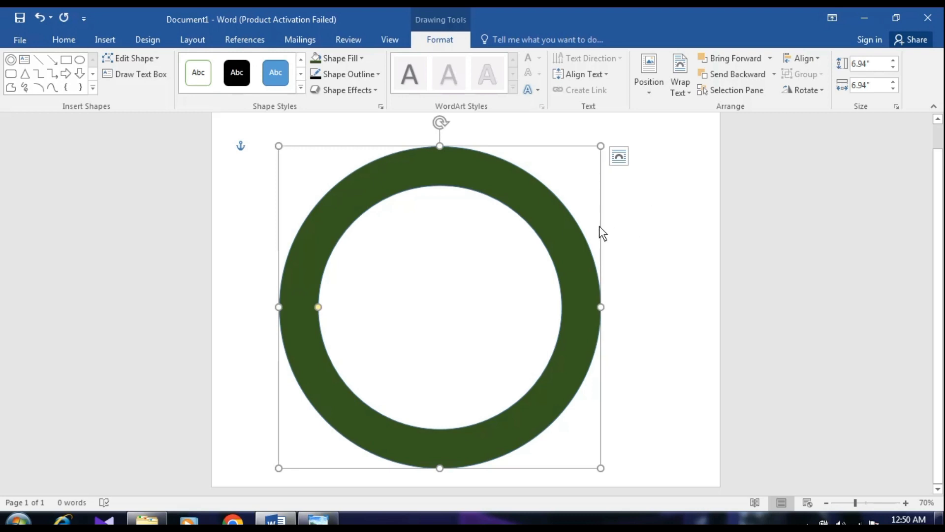
{"action": "left_click", "coordinate": [343, 74]}
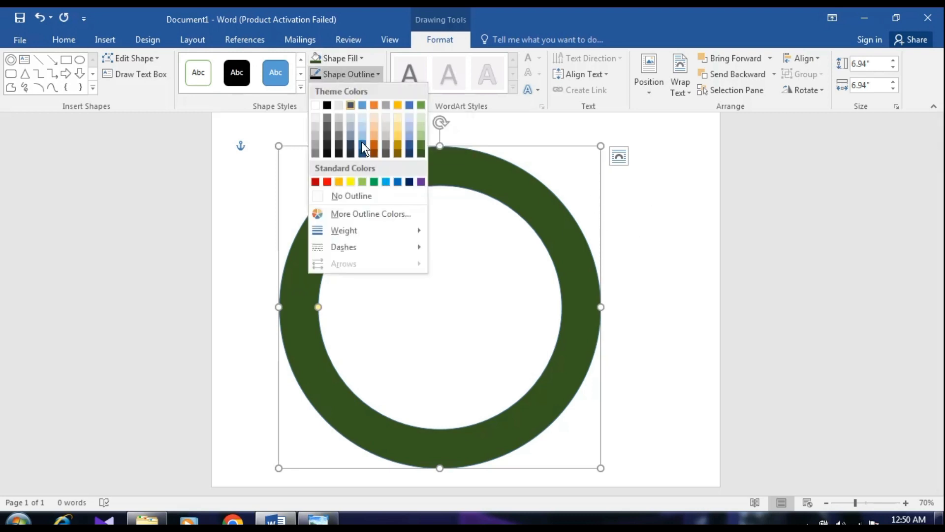
{"action": "left_click", "coordinate": [359, 196]}
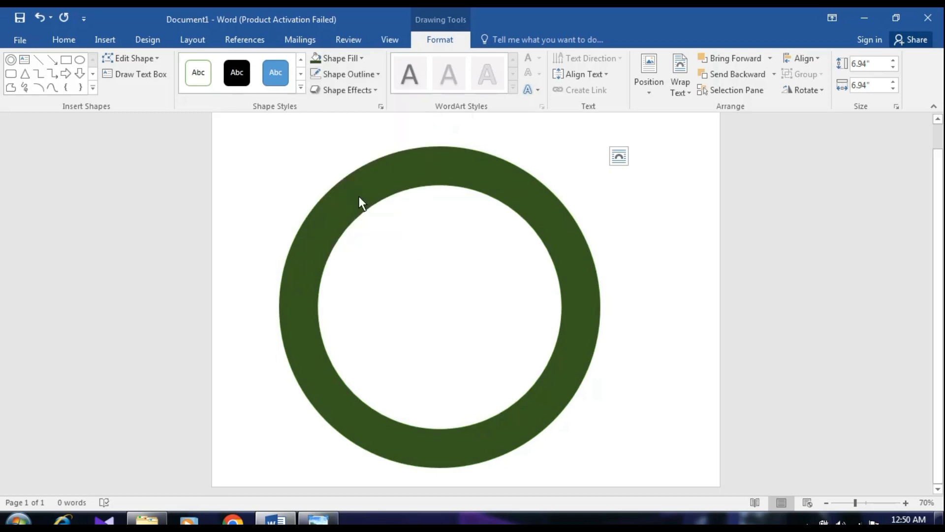
{"action": "left_click", "coordinate": [630, 204]}
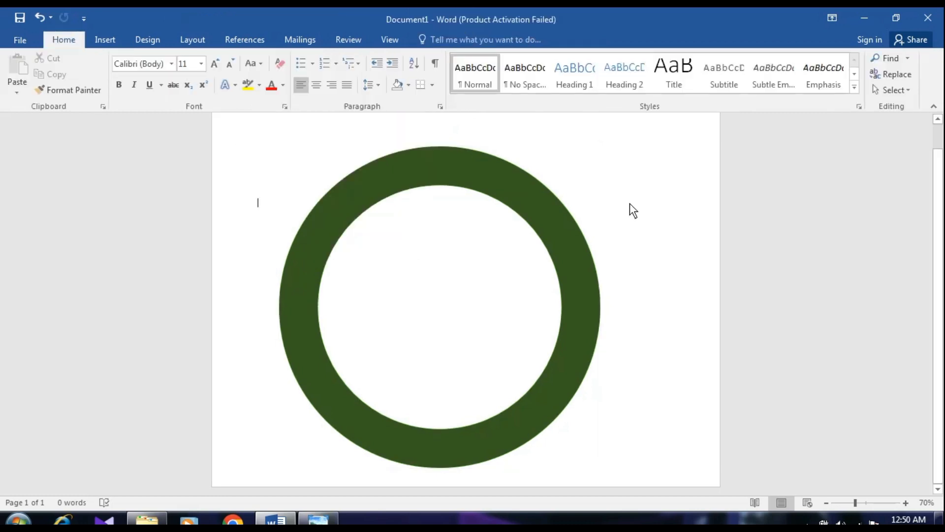
Step: Glance at the reference school logo image, then return to Word
{"action": "left_click", "coordinate": [105, 40]}
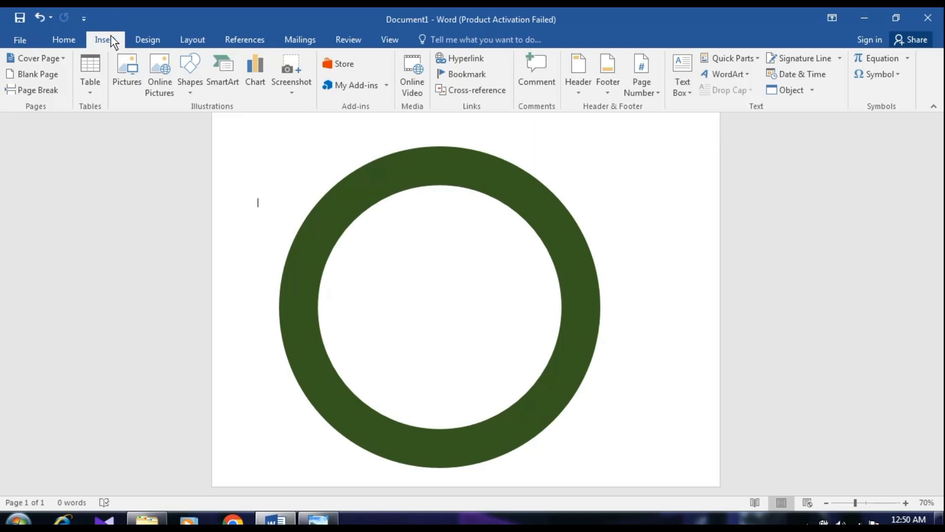
{"action": "left_click", "coordinate": [318, 518]}
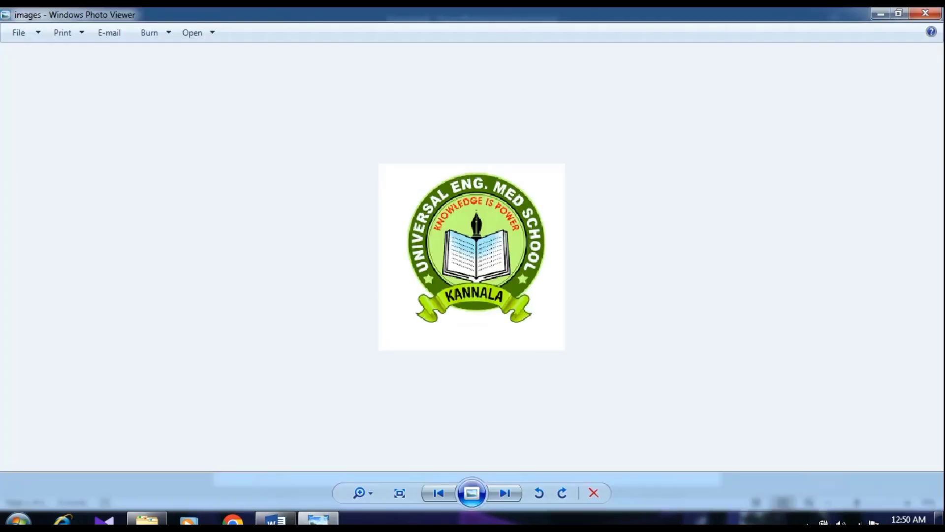
{"action": "left_click", "coordinate": [275, 519]}
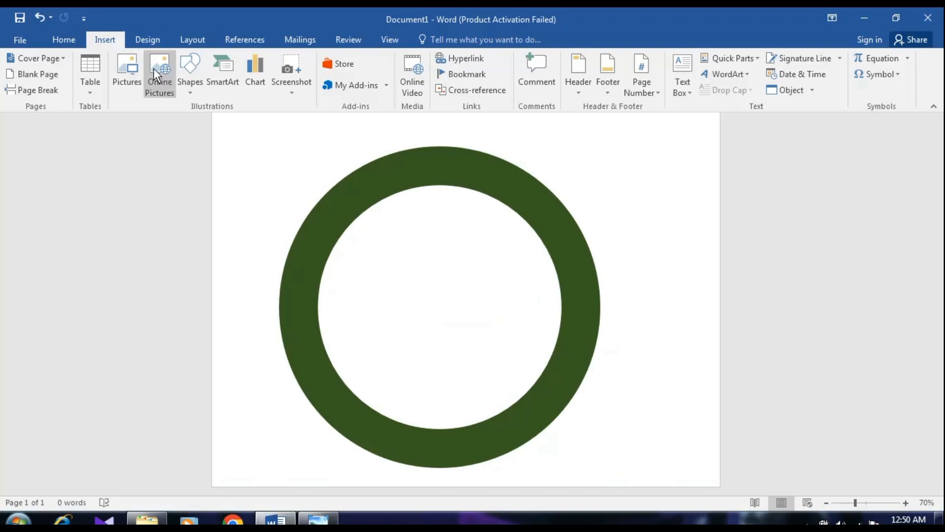
Step: Draw a 5.51-inch circle and nudge it to sit centred inside the green ring
{"action": "left_click", "coordinate": [187, 69]}
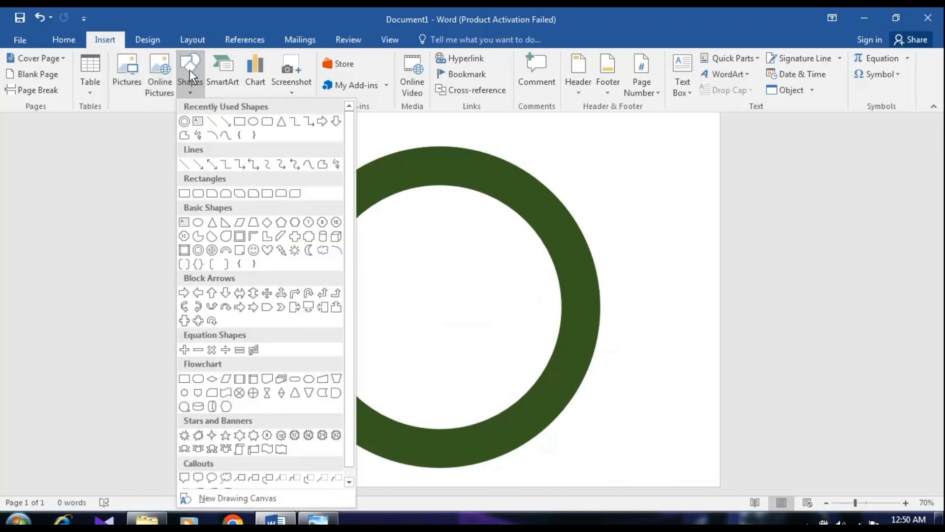
{"action": "left_click", "coordinate": [247, 124]}
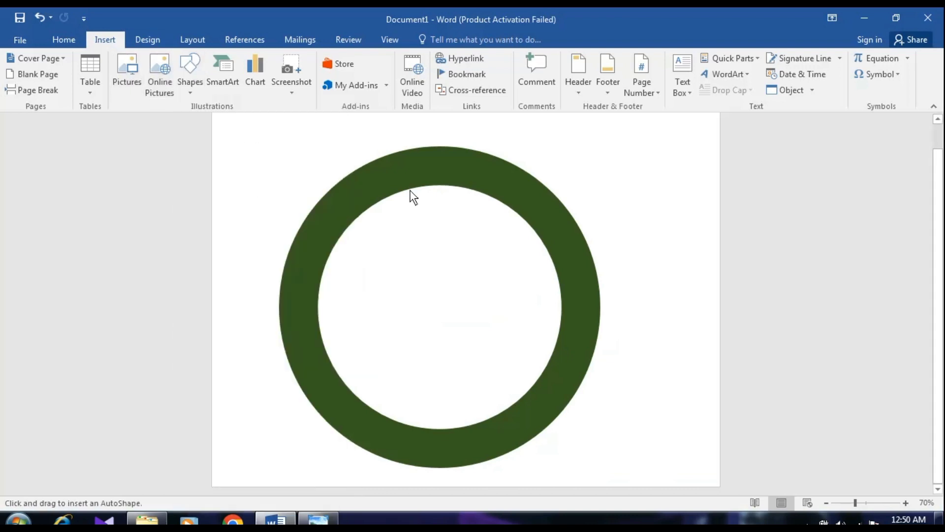
{"action": "left_click_drag", "start_coordinate": [373, 194], "coordinate": [590, 402]}
{"action": "left_click_drag", "start_coordinate": [504, 340], "coordinate": [505, 329]}
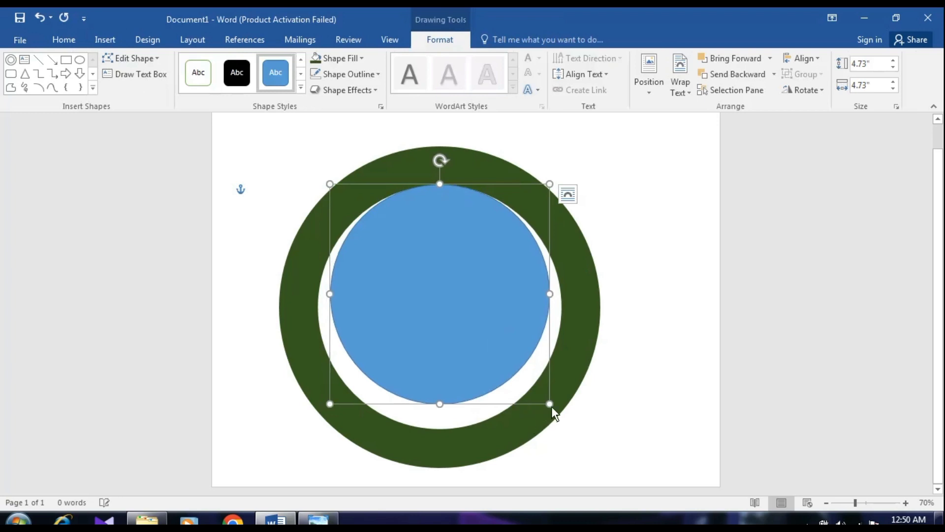
{"action": "left_click_drag", "start_coordinate": [551, 406], "coordinate": [574, 428]}
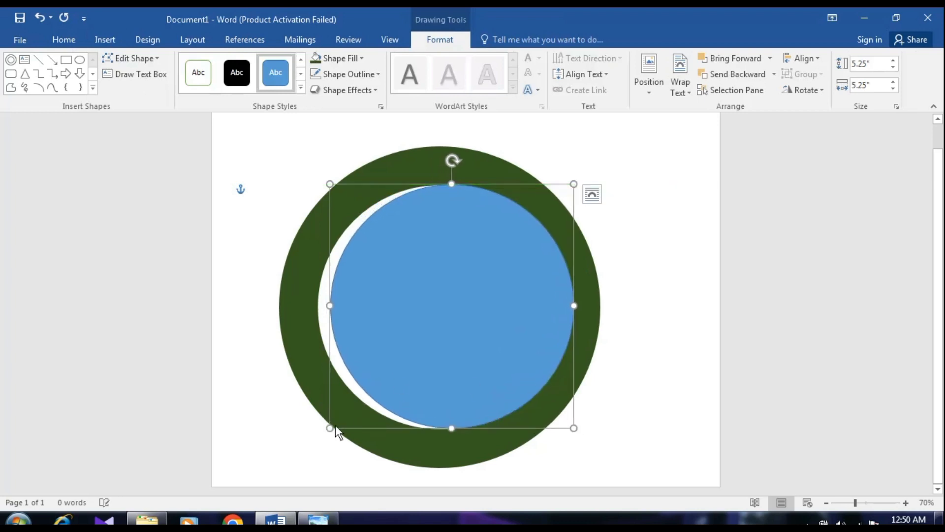
{"action": "left_click_drag", "start_coordinate": [329, 428], "coordinate": [318, 440]}
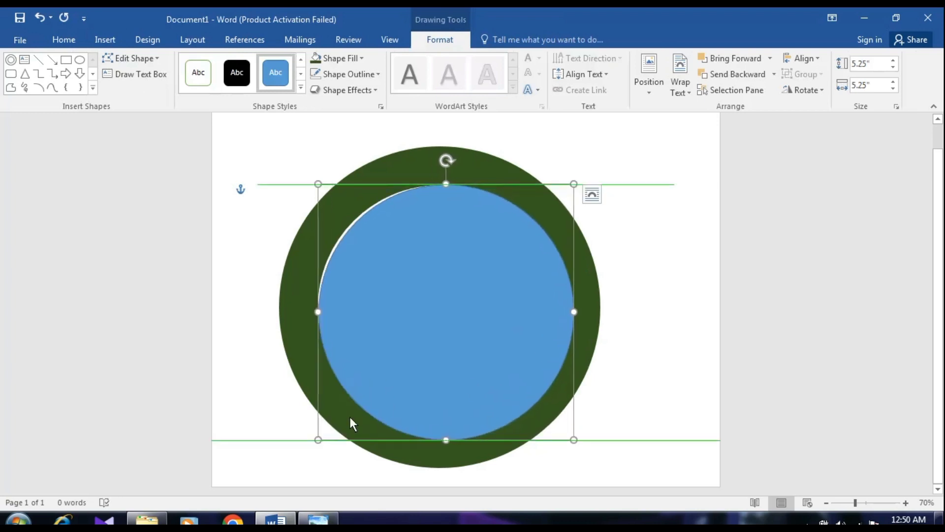
{"action": "key", "text": "ctrl+Up"}
{"action": "key", "text": "ctrl+Up"}
{"action": "key", "text": "ctrl+Left"}
{"action": "key", "text": "ctrl+Left"}
{"action": "key", "text": "ctrl+Left"}
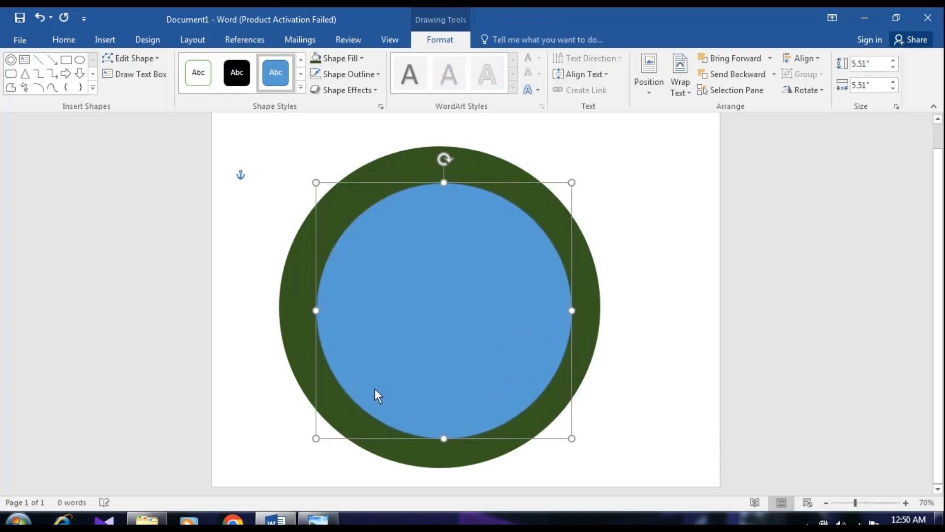
{"action": "key", "text": "ctrl+Up"}
{"action": "key", "text": "ctrl+Up"}
{"action": "key", "text": "ctrl+Up"}
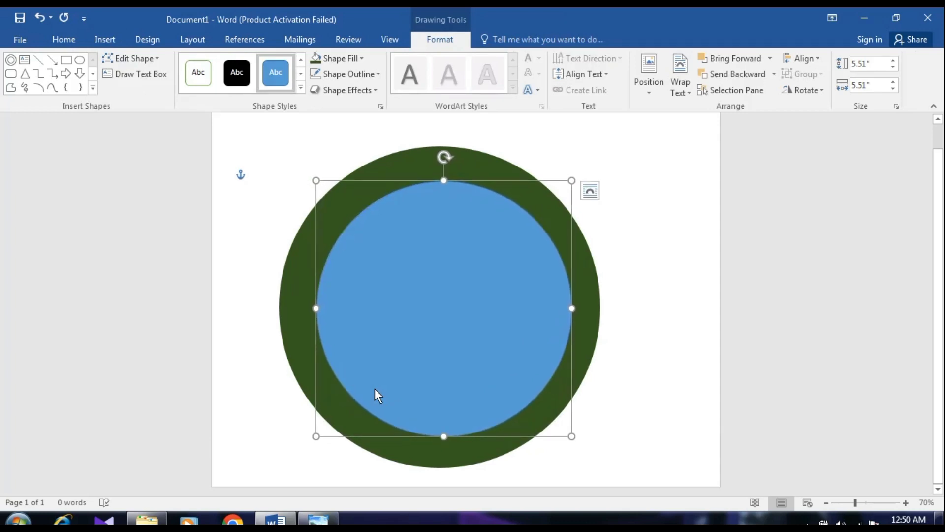
{"action": "key", "text": "ctrl+Down"}
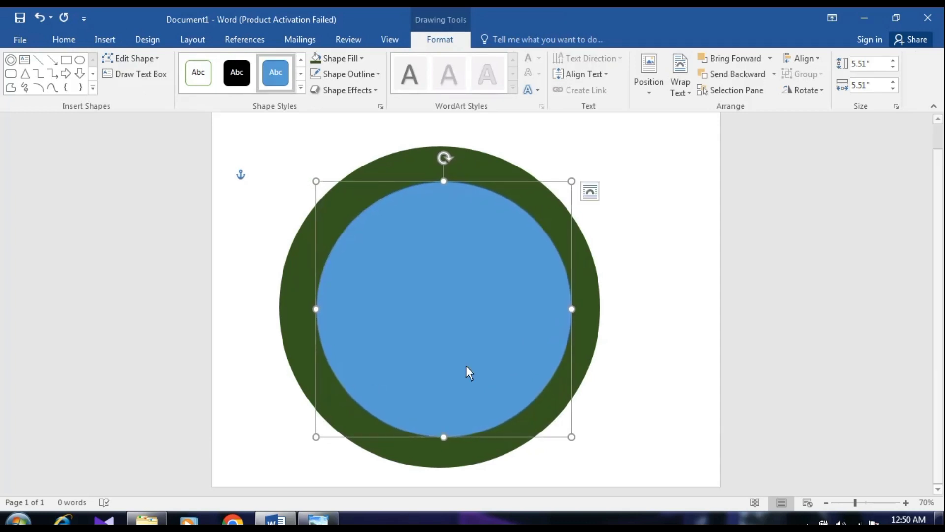
Step: Send the circle behind the ring and fill it pale green
{"action": "left_click", "coordinate": [728, 77]}
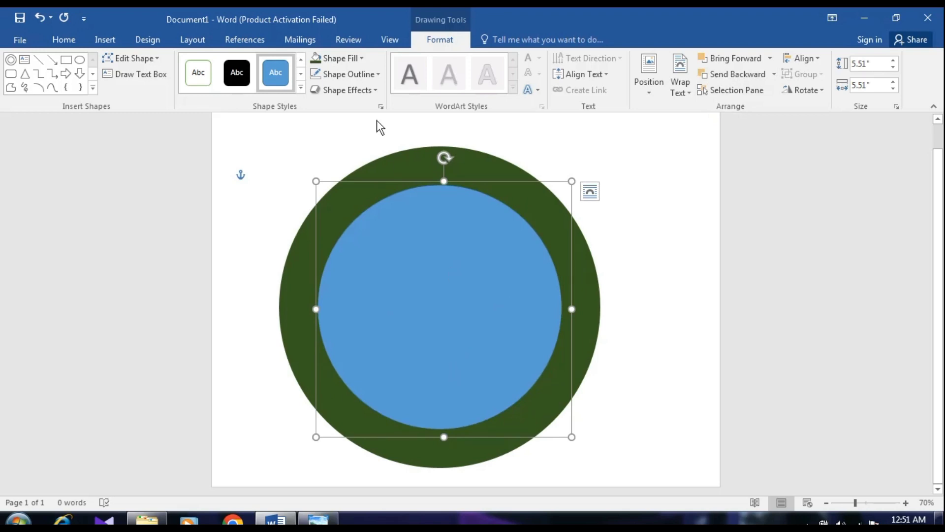
{"action": "left_click", "coordinate": [347, 60]}
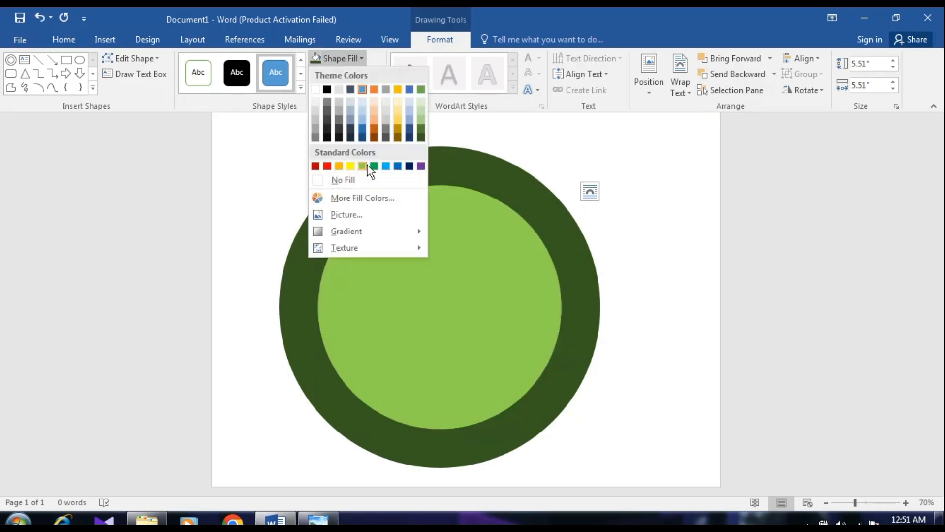
{"action": "left_click", "coordinate": [421, 120]}
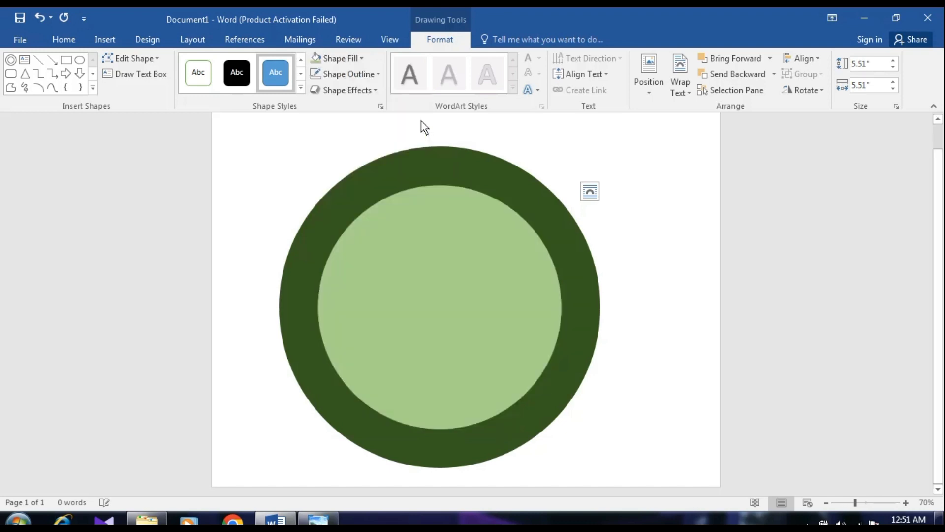
{"action": "left_click", "coordinate": [702, 309]}
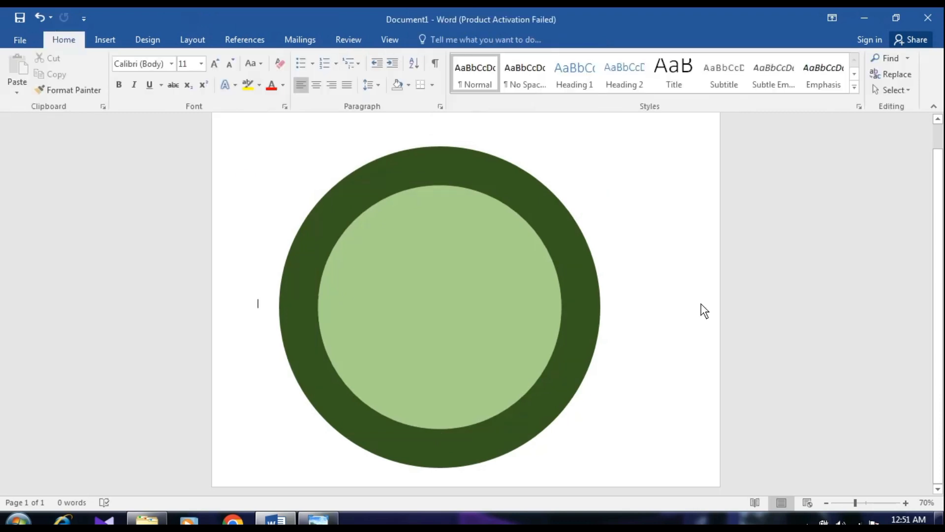
Step: Give the ring a gold outline and set the outline weight to 2¼ pt
{"action": "left_click", "coordinate": [598, 306]}
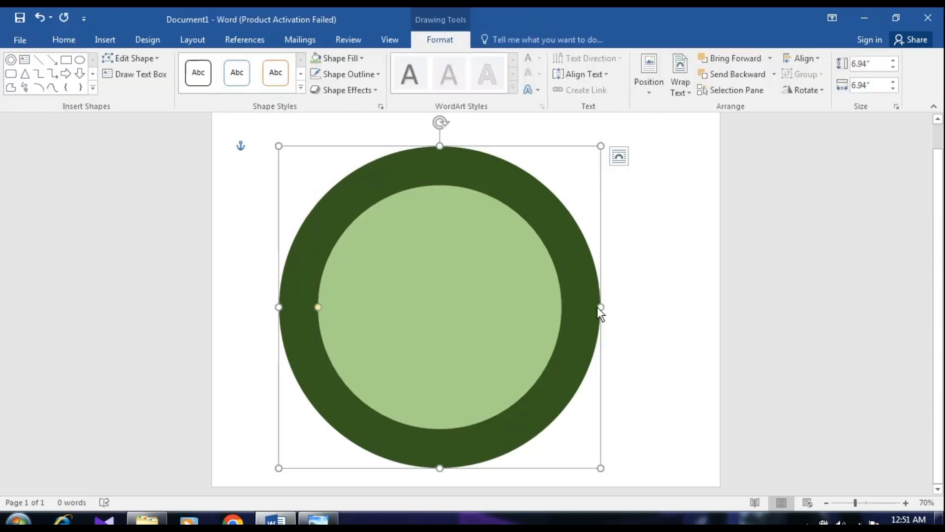
{"action": "left_click", "coordinate": [335, 74]}
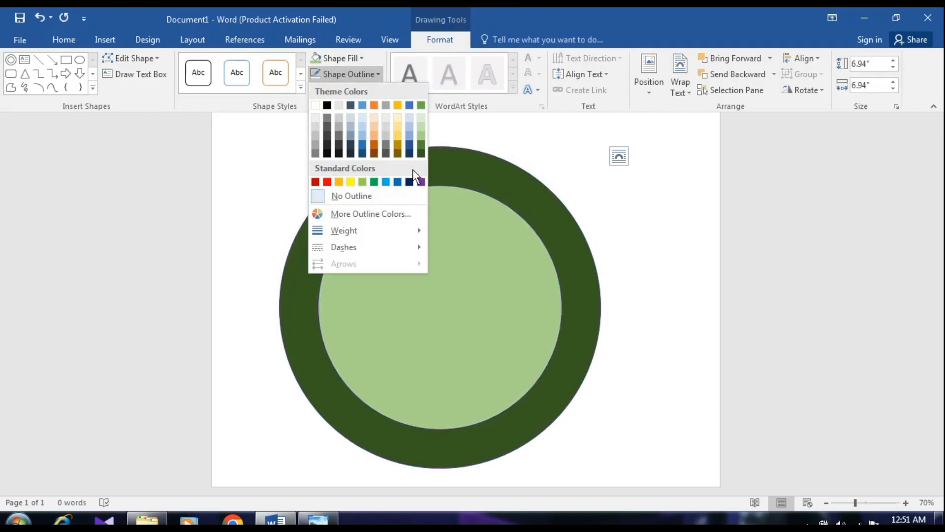
{"action": "left_click", "coordinate": [402, 139]}
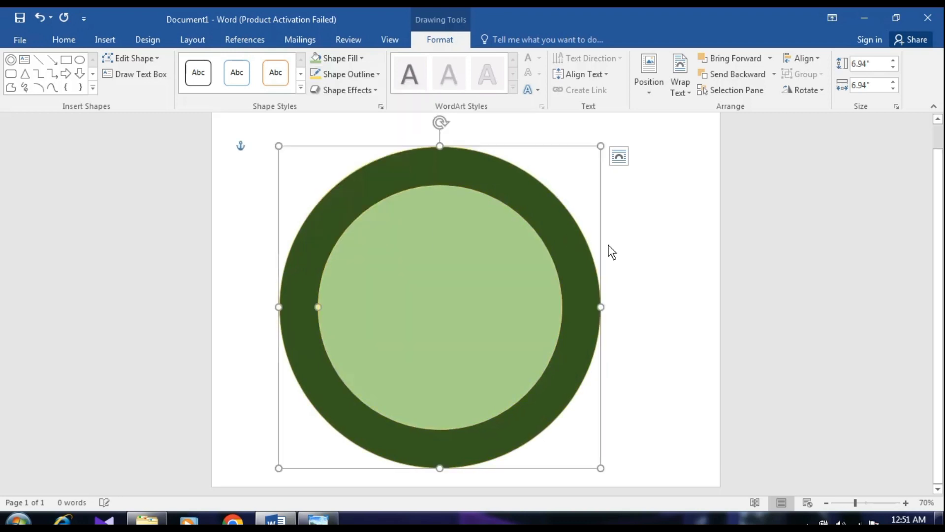
{"action": "left_click", "coordinate": [363, 78]}
{"action": "mouse_move", "coordinate": [344, 230]}
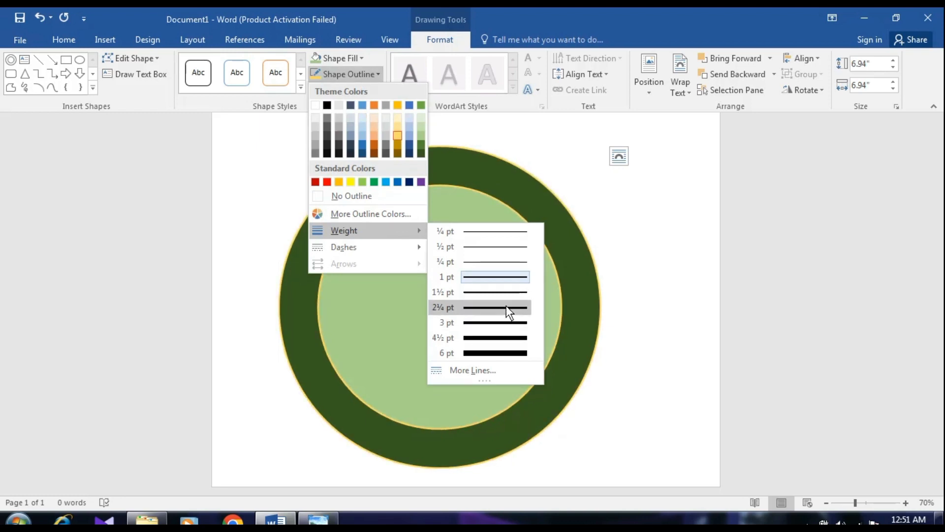
{"action": "left_click", "coordinate": [506, 306]}
{"action": "left_click", "coordinate": [635, 313]}
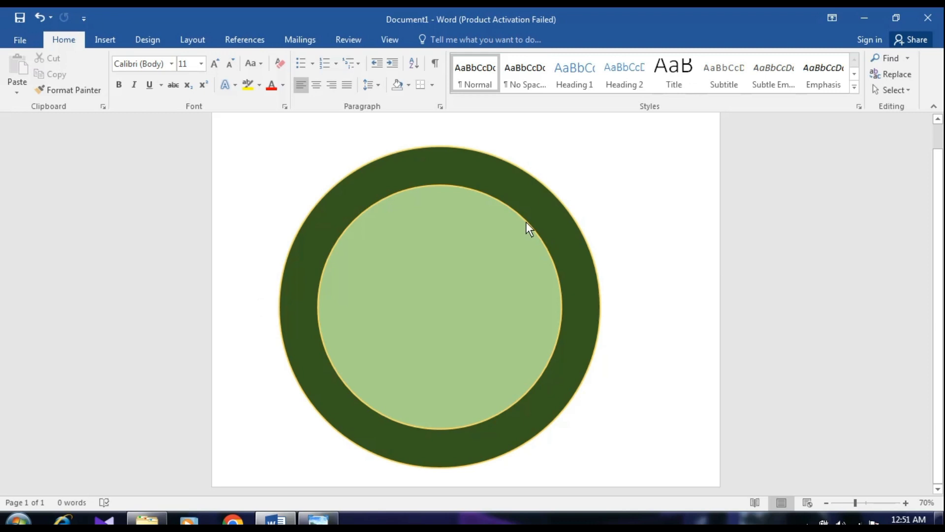
Step: Save the document as LOGO DESIGN in Word 97-2003 format, continuing past the compatibility check
{"action": "left_click", "coordinate": [20, 41]}
{"action": "left_click", "coordinate": [51, 188]}
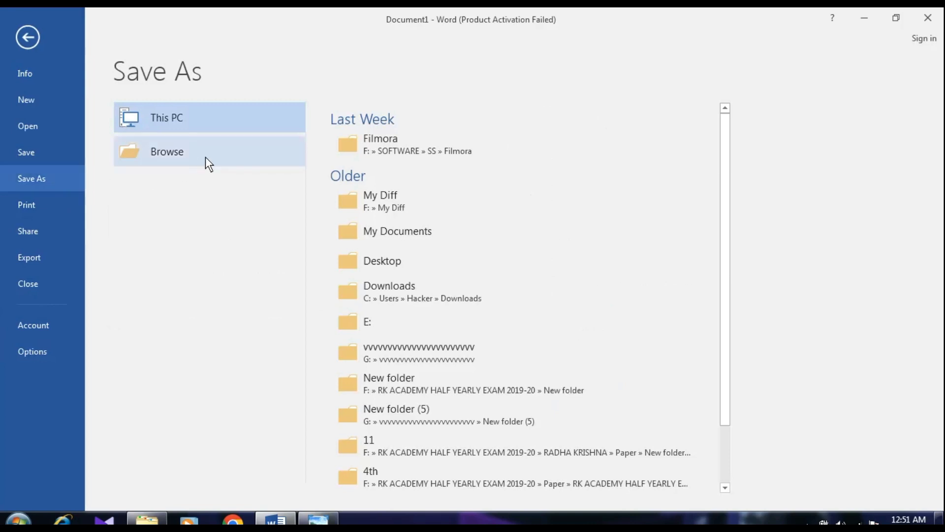
{"action": "left_click", "coordinate": [217, 155]}
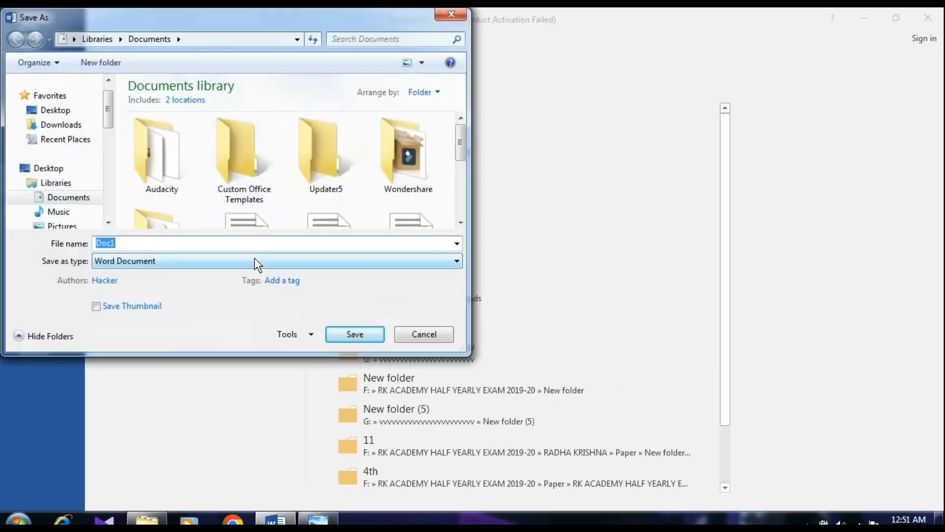
{"action": "type", "text": "LOGO"}
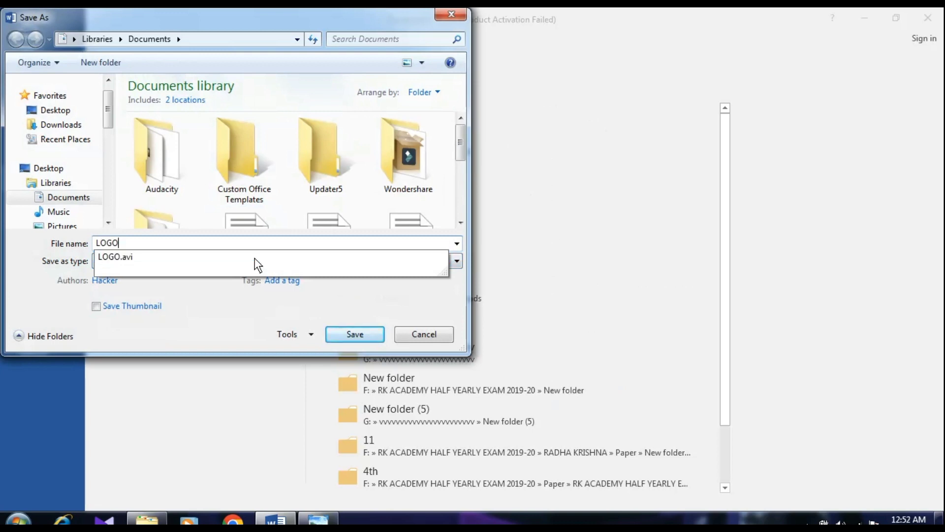
{"action": "type", "text": " DES"}
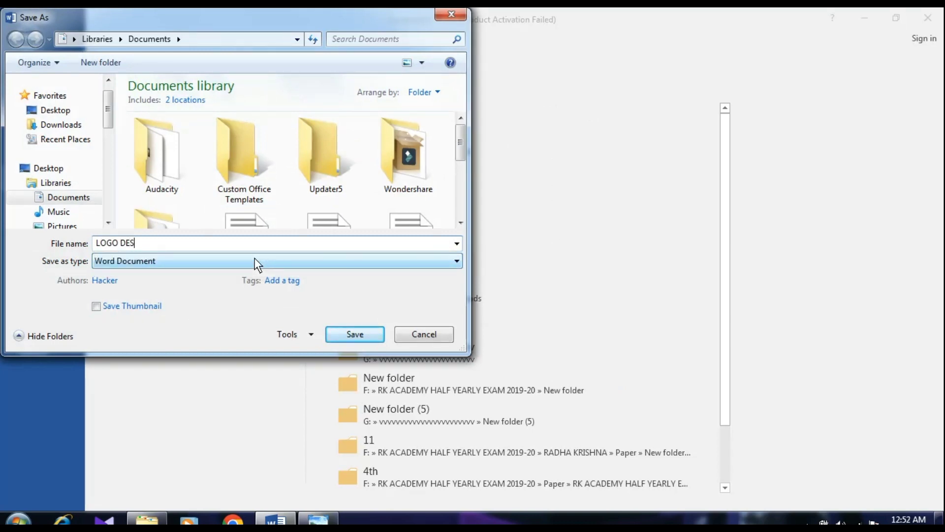
{"action": "type", "text": "IGN"}
{"action": "left_click", "coordinate": [136, 261]}
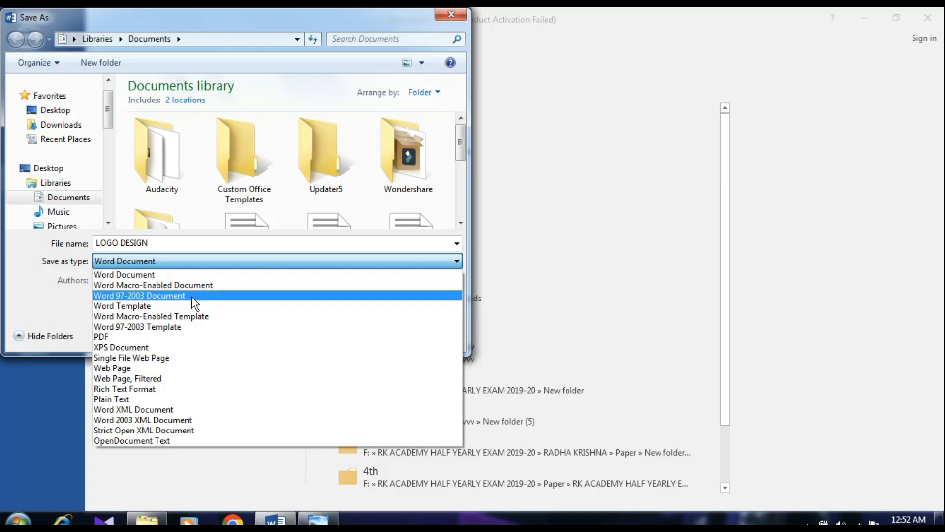
{"action": "left_click", "coordinate": [191, 296]}
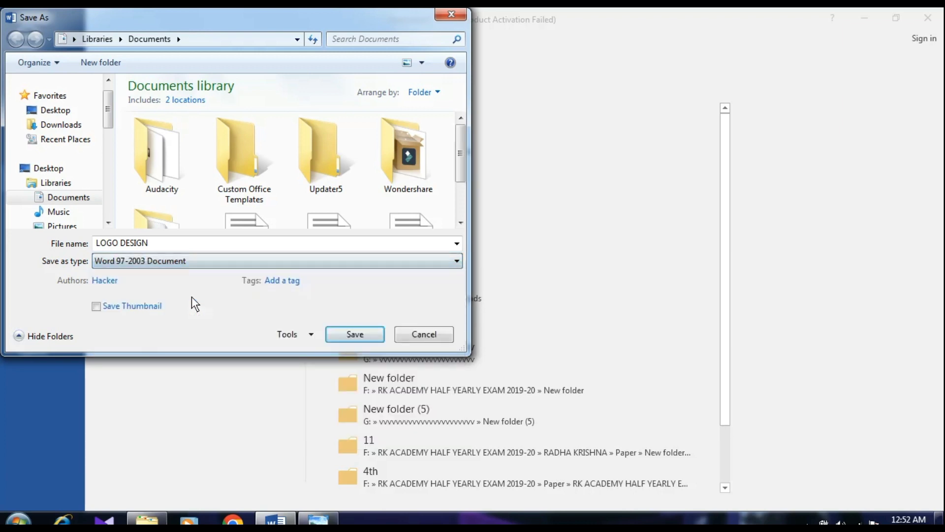
{"action": "left_click", "coordinate": [358, 339]}
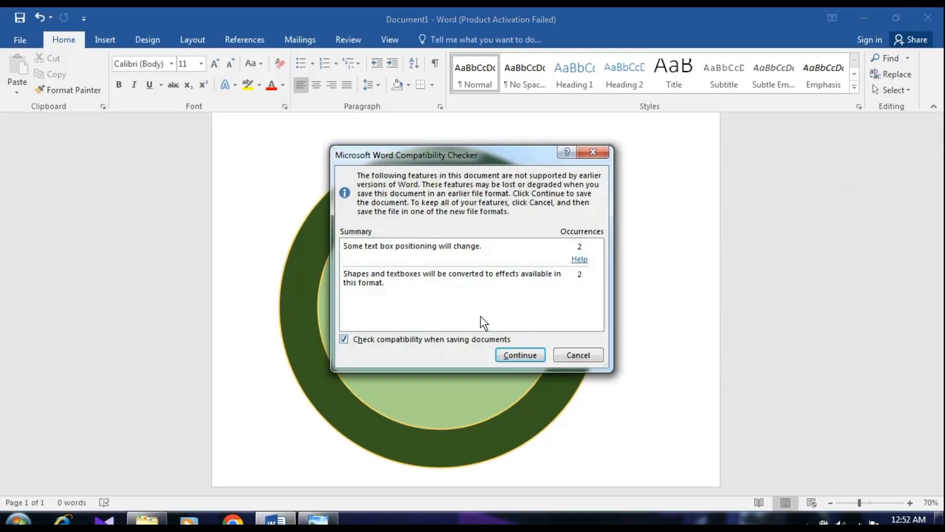
{"action": "left_click", "coordinate": [520, 355]}
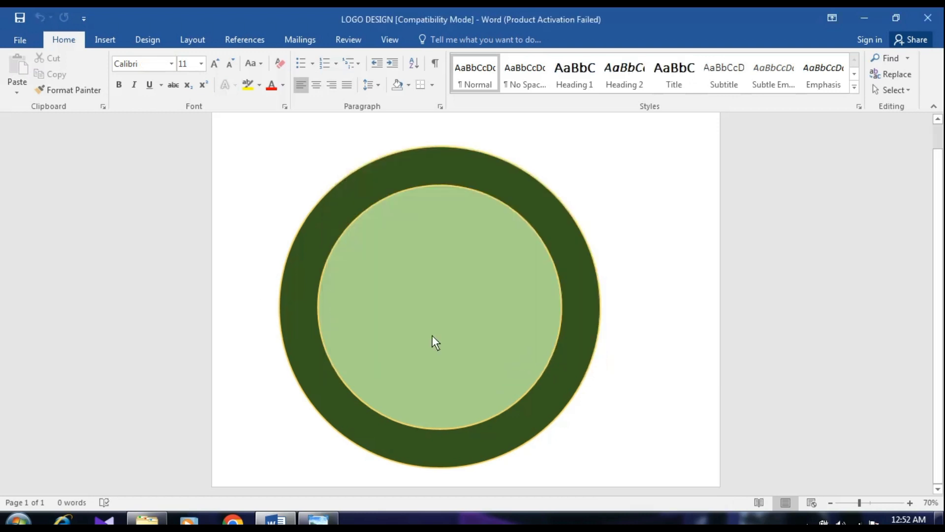
Step: Insert a curved-style WordArt reading 'RADHA KRISHNA ACADEMY'
{"action": "left_click", "coordinate": [111, 47]}
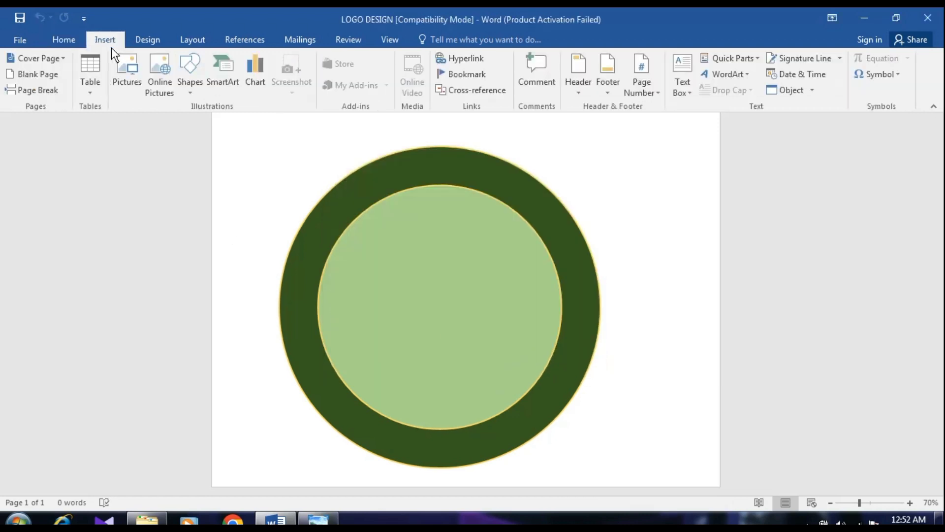
{"action": "left_click", "coordinate": [745, 76]}
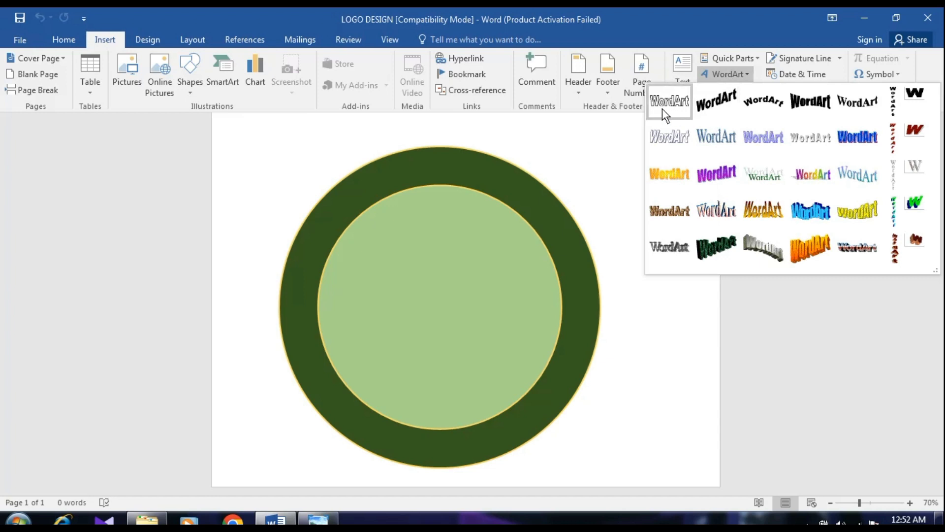
{"action": "left_click", "coordinate": [760, 101]}
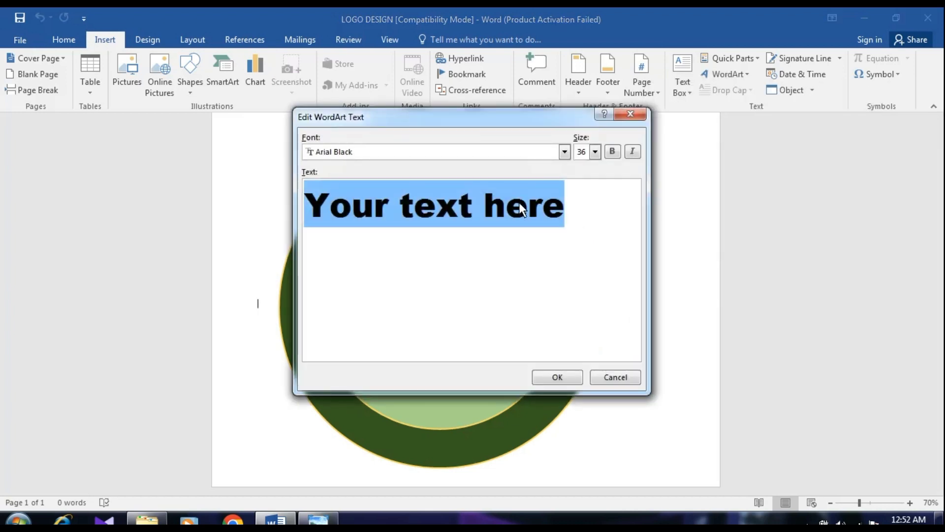
{"action": "key", "text": "BackSpace"}
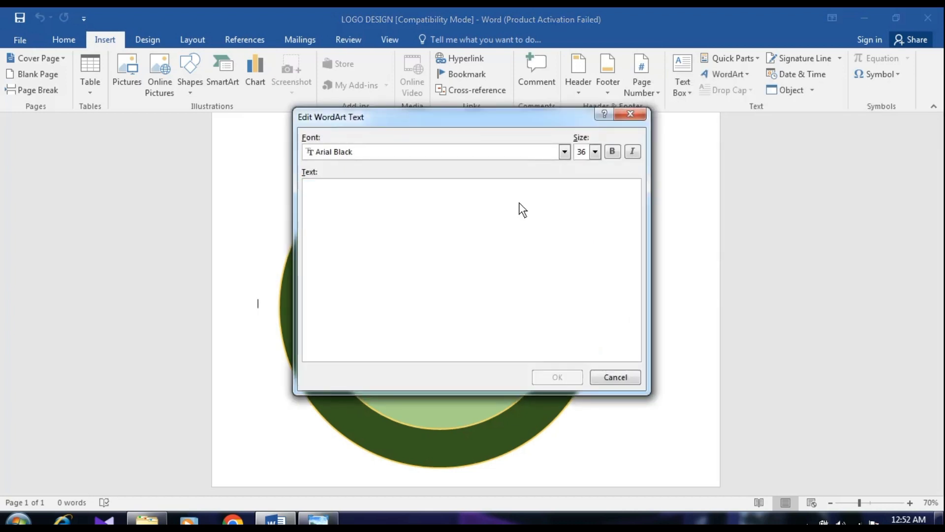
{"action": "type", "text": "RADHA KR"}
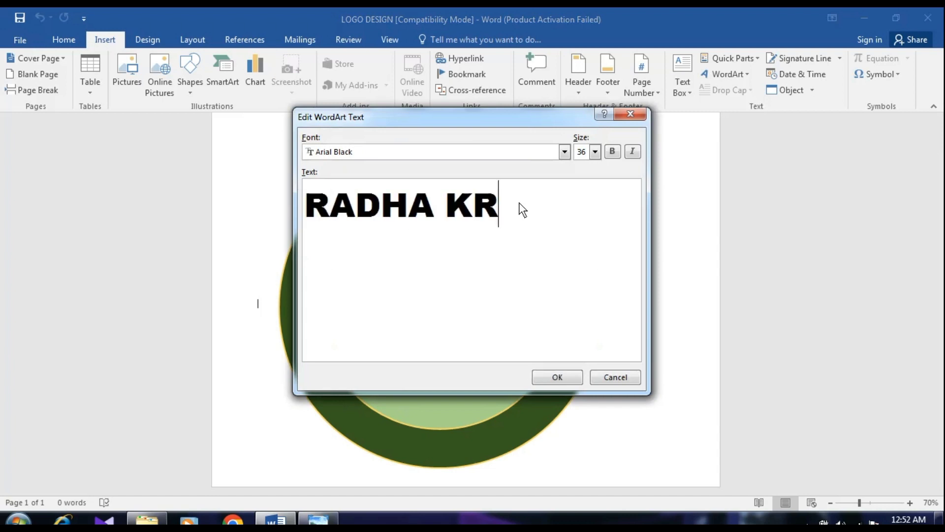
{"action": "type", "text": "ISHNA ACADEMY"}
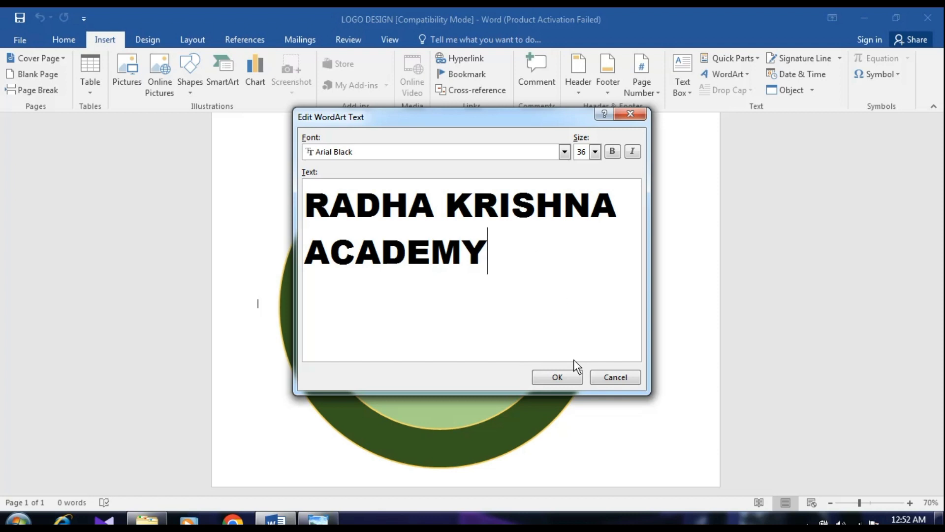
{"action": "left_click", "coordinate": [563, 379]}
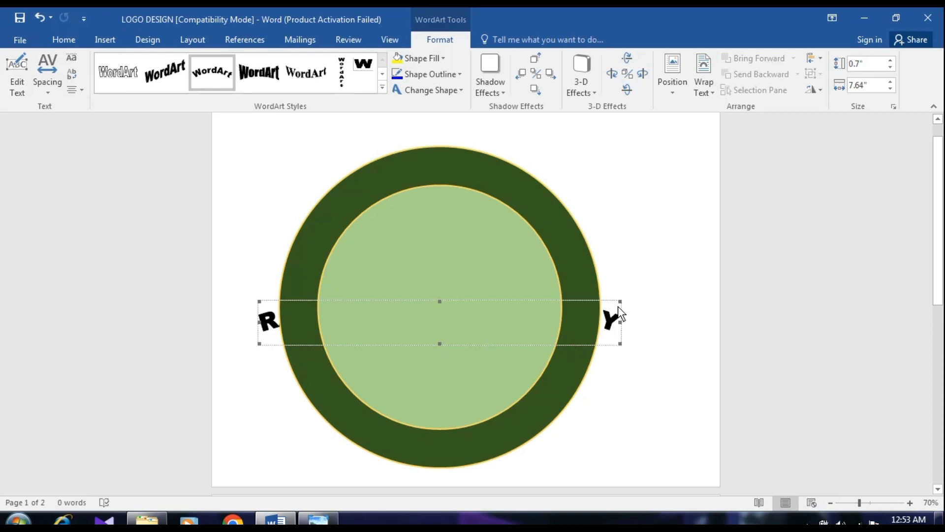
Step: Set the WordArt to In Front of Text and move it to the circle's top
{"action": "left_click", "coordinate": [689, 63]}
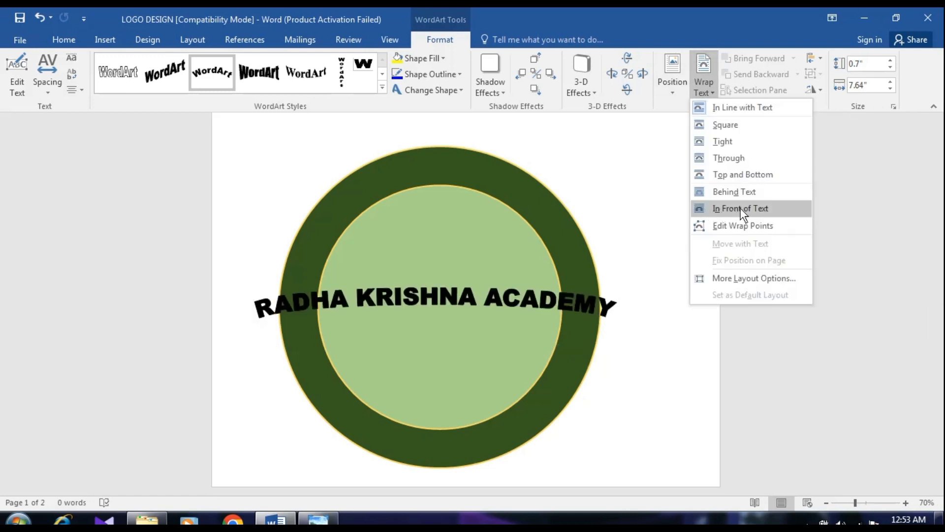
{"action": "left_click", "coordinate": [742, 208]}
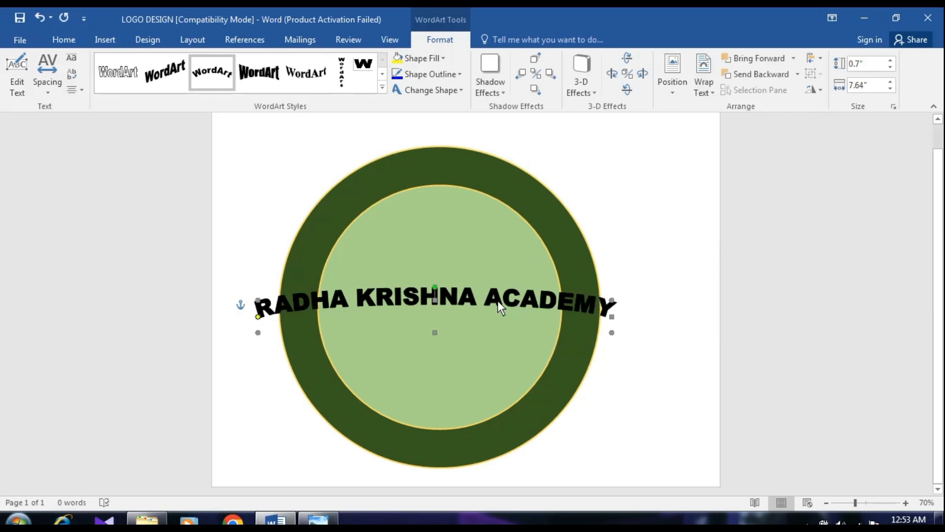
{"action": "left_click_drag", "start_coordinate": [491, 233], "coordinate": [493, 170]}
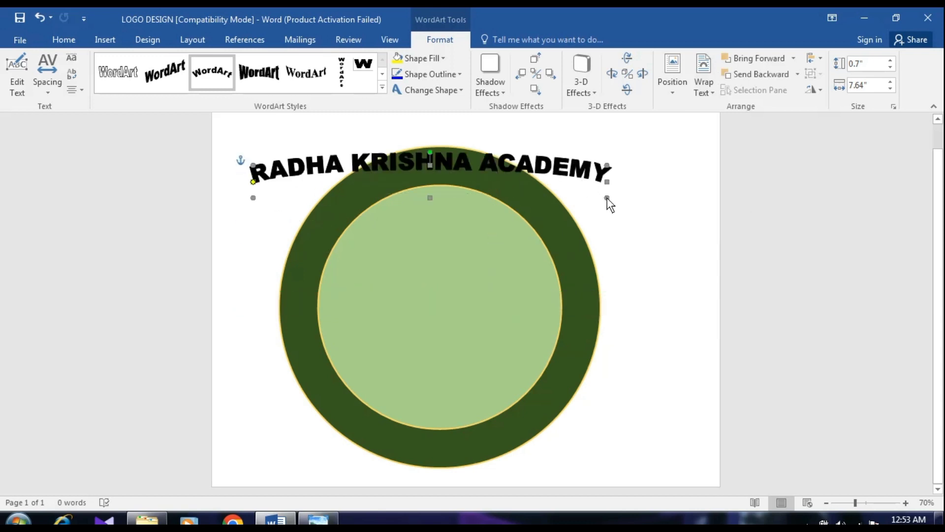
Step: Resize the arched name to 5.97" by 5.9" and nudge it right to centre on the ring
{"action": "left_click_drag", "start_coordinate": [607, 197], "coordinate": [580, 452]}
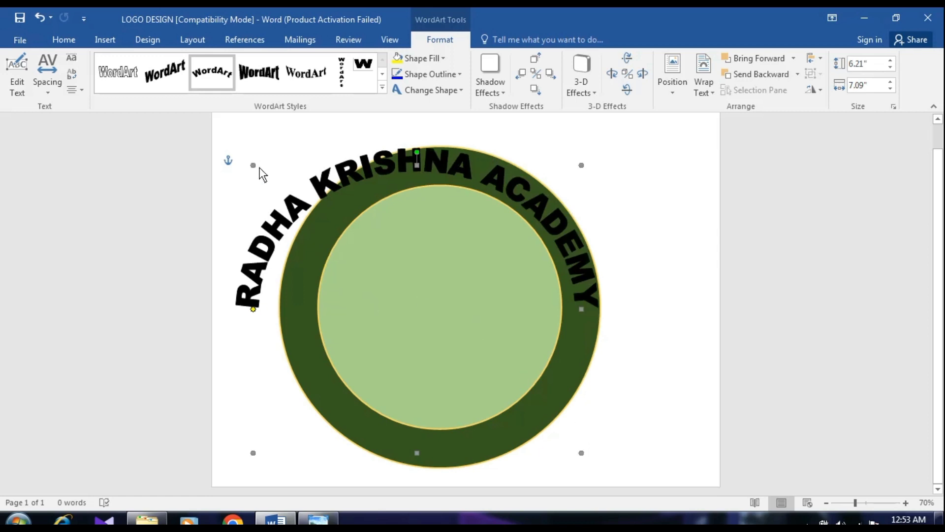
{"action": "left_click_drag", "start_coordinate": [260, 176], "coordinate": [289, 181]}
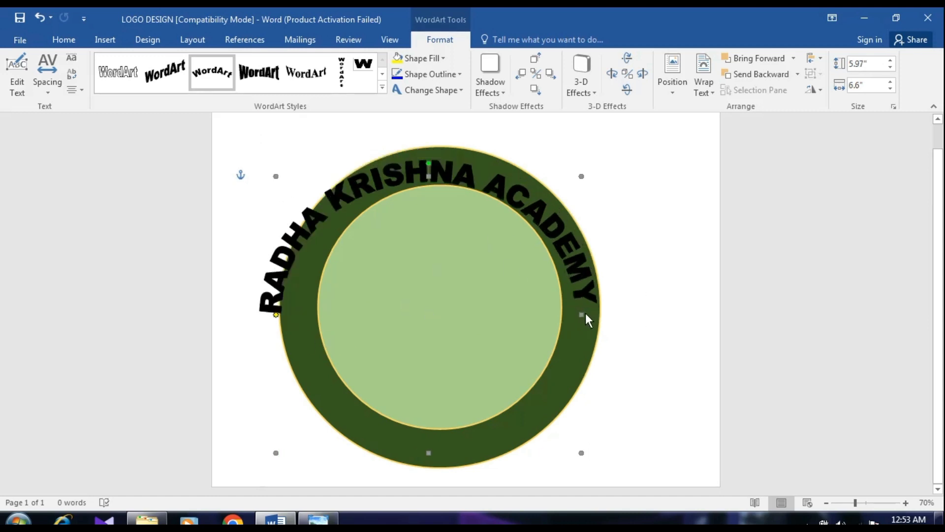
{"action": "left_click_drag", "start_coordinate": [564, 317], "coordinate": [548, 315]}
{"action": "key", "text": "Right"}
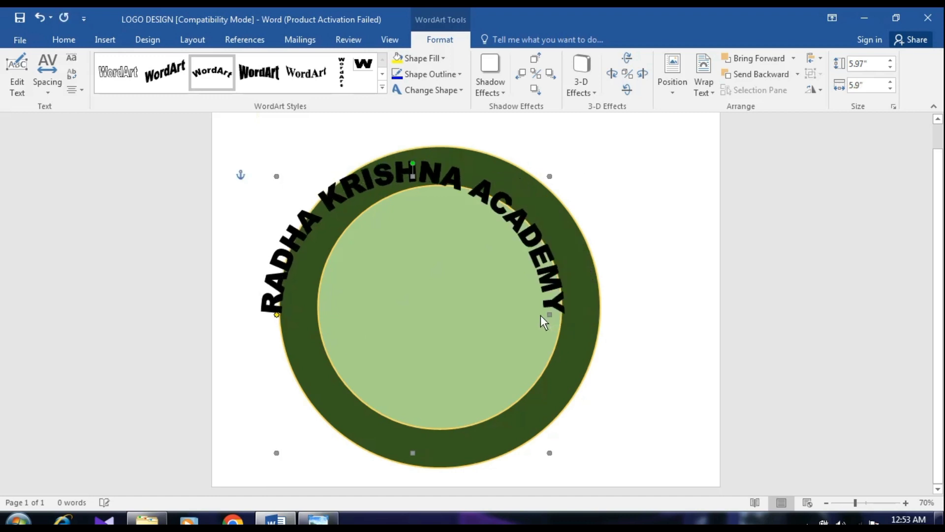
{"action": "key", "text": "Right"}
{"action": "key", "text": "Right"}
{"action": "key", "text": "Right"}
{"action": "key", "text": "Right"}
{"action": "key", "text": "Right"}
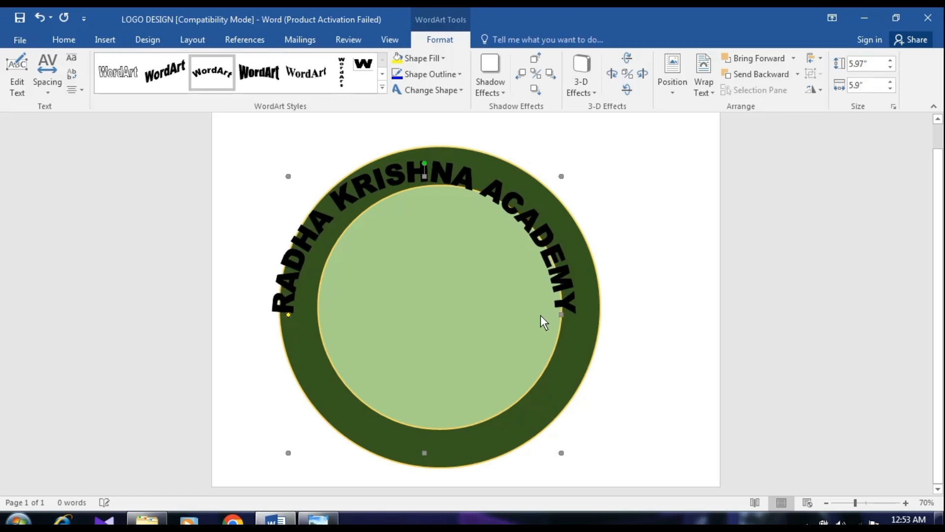
{"action": "key", "text": "Right"}
{"action": "key", "text": "Right"}
{"action": "key", "text": "Right"}
{"action": "key", "text": "Right"}
{"action": "key", "text": "Right"}
{"action": "key", "text": "Right"}
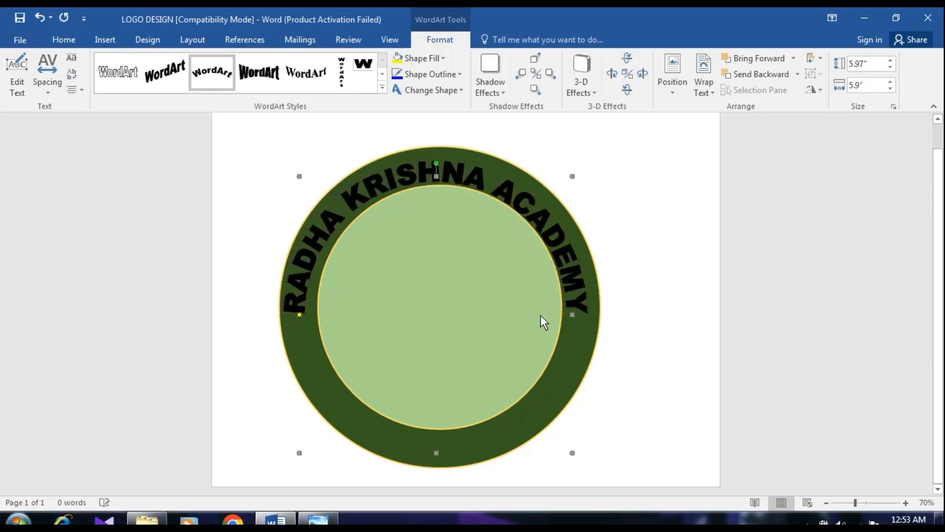
{"action": "key", "text": "Right"}
{"action": "key", "text": "Right"}
{"action": "key", "text": "Right"}
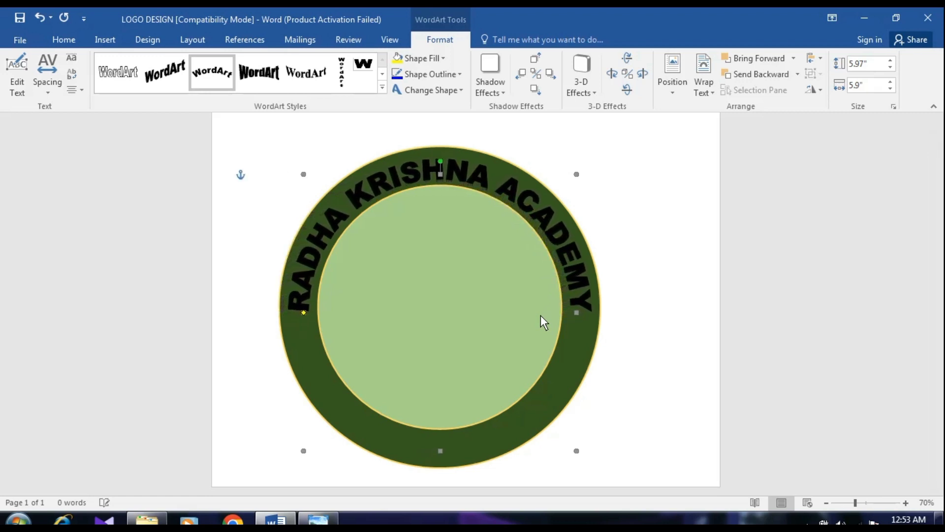
{"action": "key", "text": "Right"}
{"action": "key", "text": "Escape"}
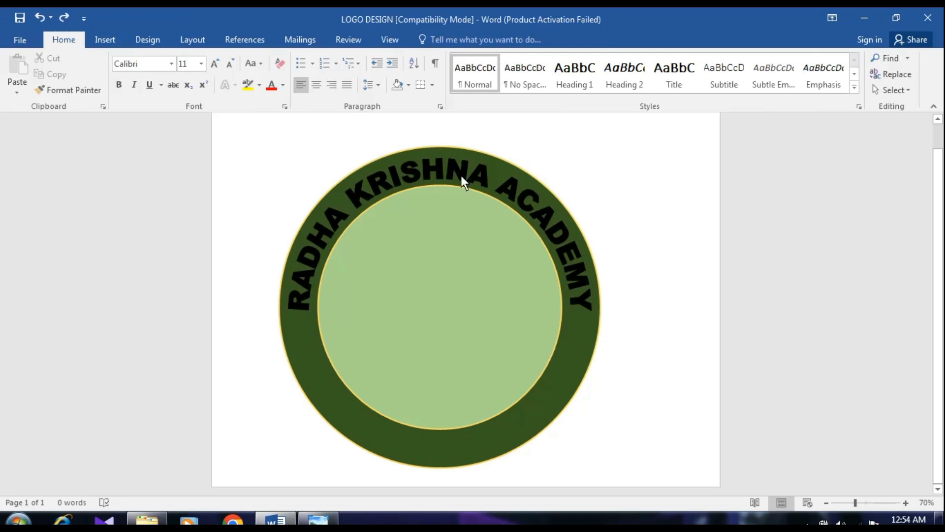
Step: Make the academy name's letters white with a black outline
{"action": "double_click", "coordinate": [460, 173]}
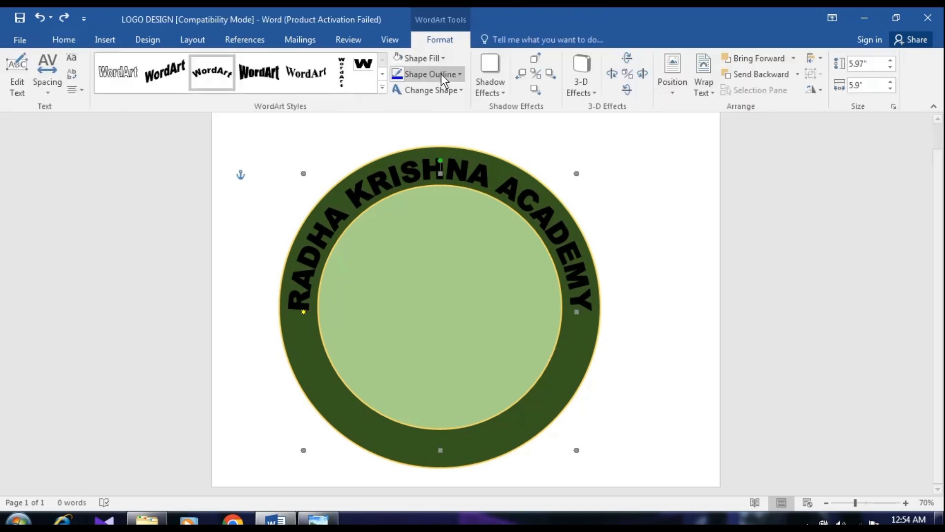
{"action": "left_click", "coordinate": [415, 58]}
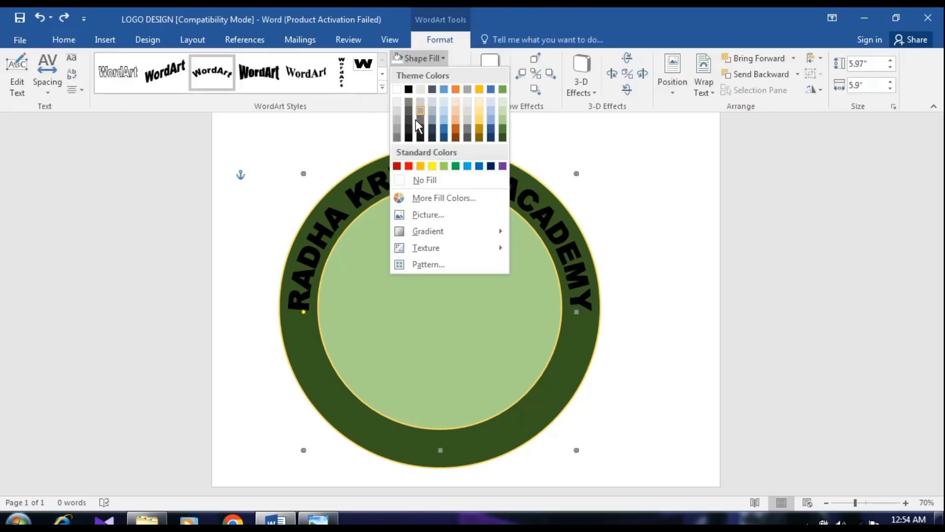
{"action": "left_click", "coordinate": [396, 89]}
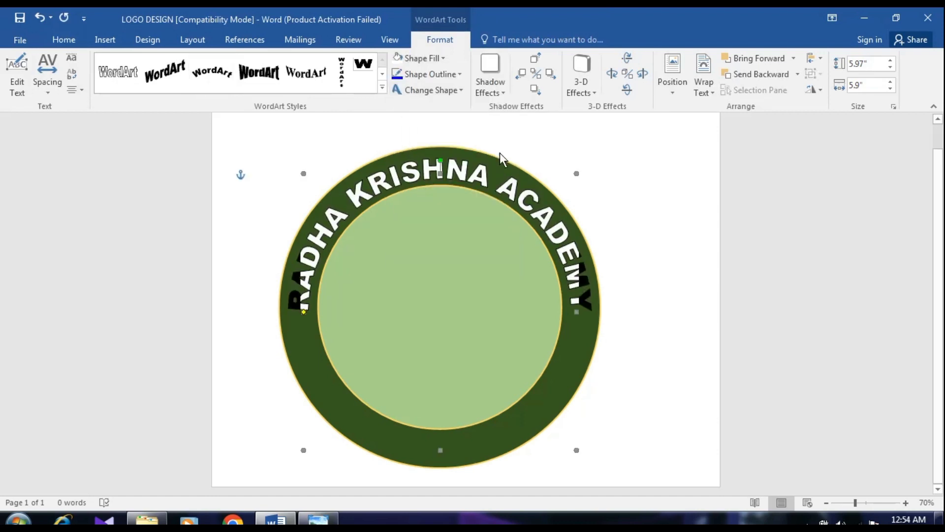
{"action": "left_click", "coordinate": [414, 74]}
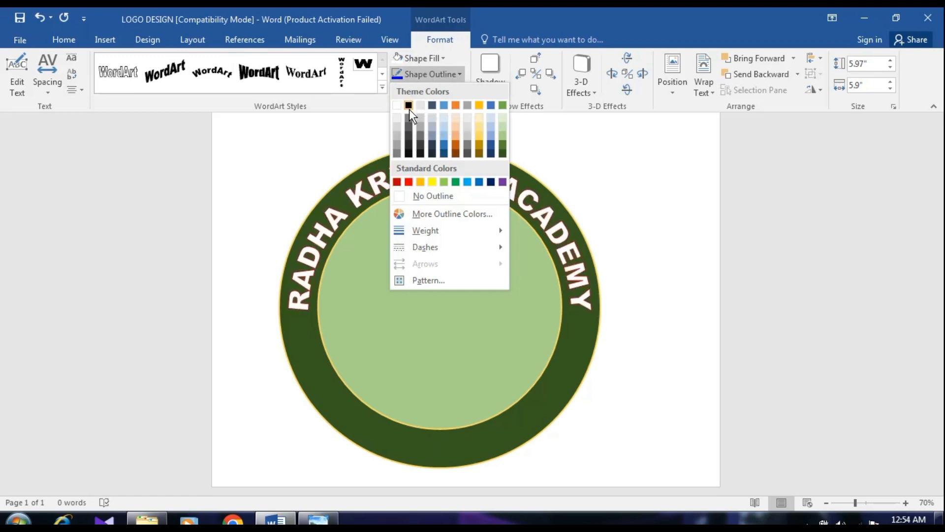
{"action": "left_click", "coordinate": [409, 105]}
{"action": "left_click", "coordinate": [662, 249]}
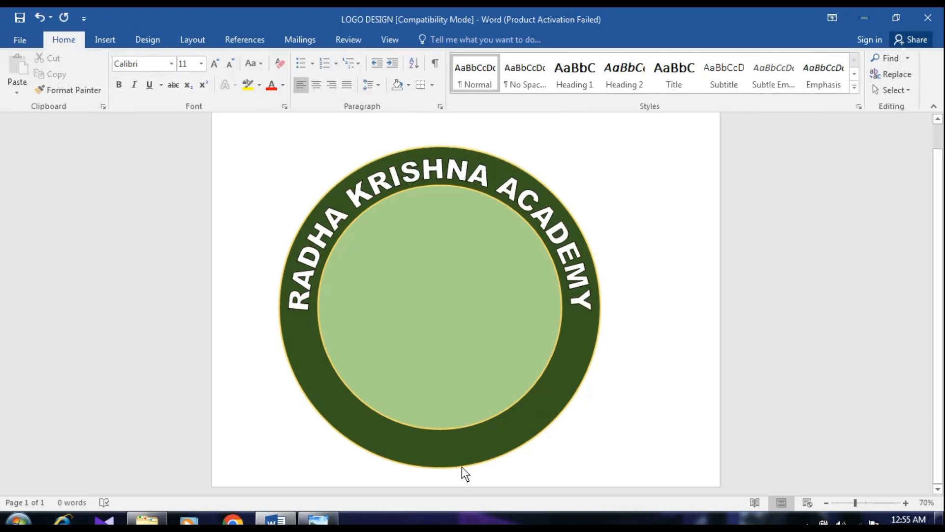
Step: Duplicate the academy name WordArt and change the copy's path to Arch Down
{"action": "left_click", "coordinate": [567, 255]}
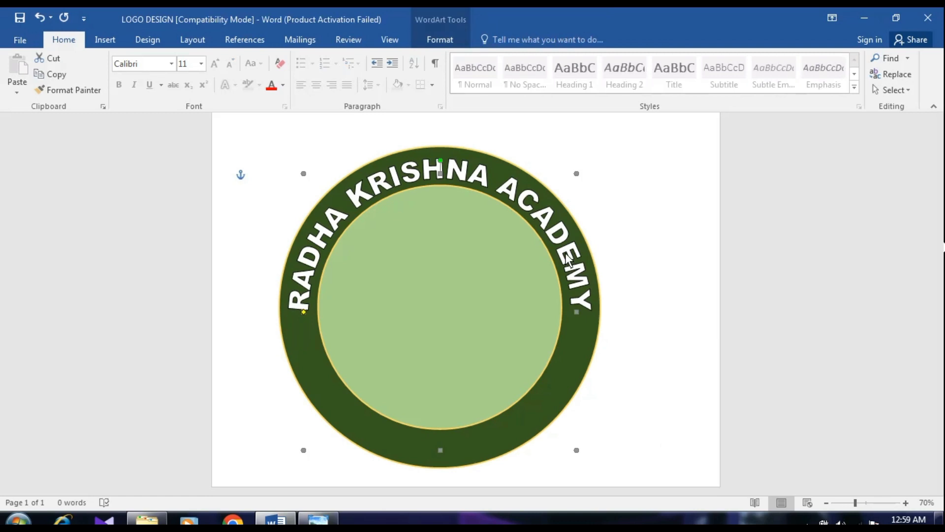
{"action": "left_click_drag", "start_coordinate": [608, 249], "coordinate": [575, 260]}
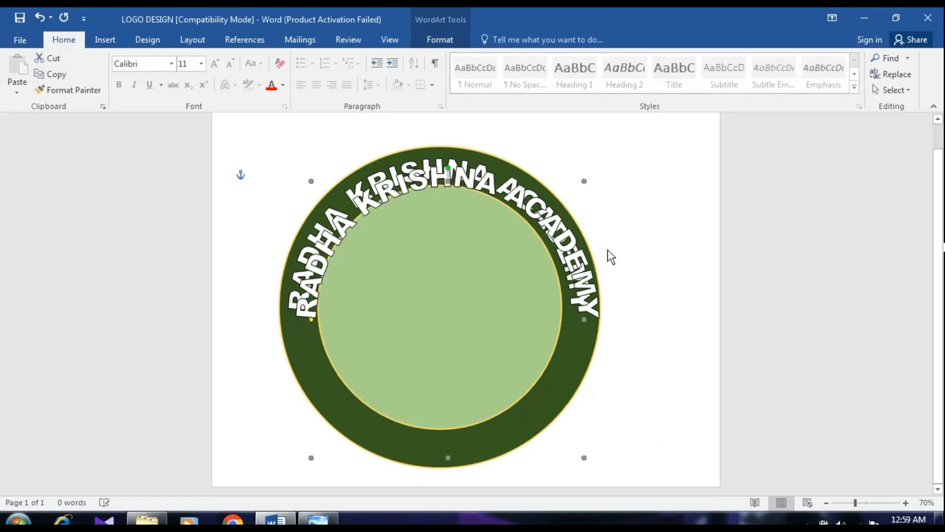
{"action": "left_click", "coordinate": [434, 40]}
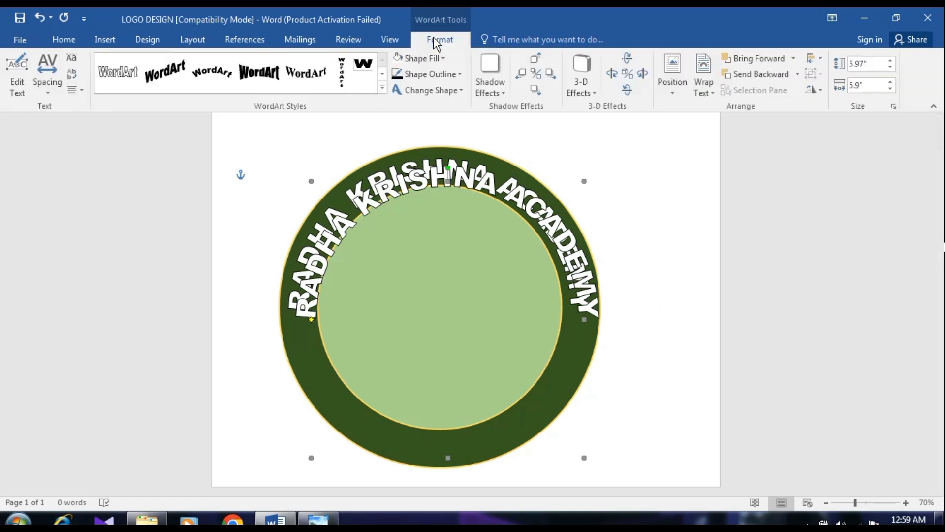
{"action": "left_click", "coordinate": [432, 90]}
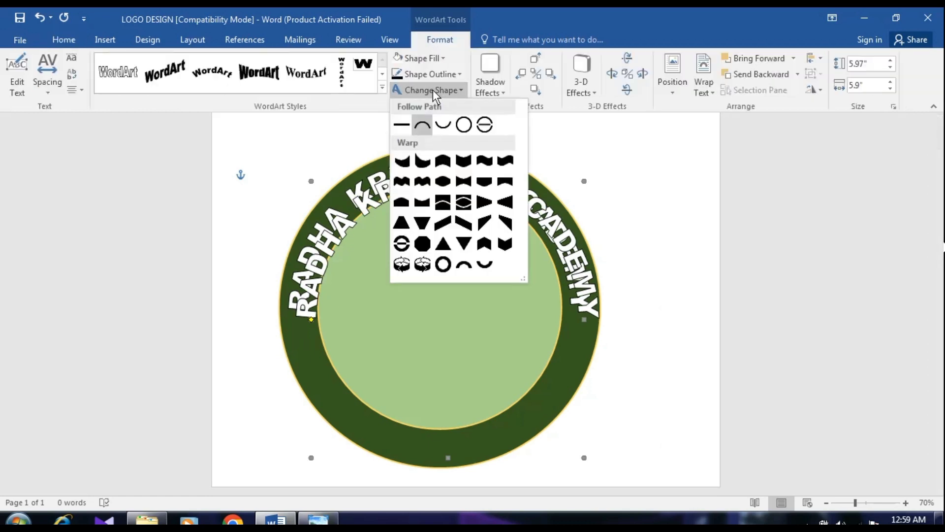
{"action": "left_click", "coordinate": [447, 124]}
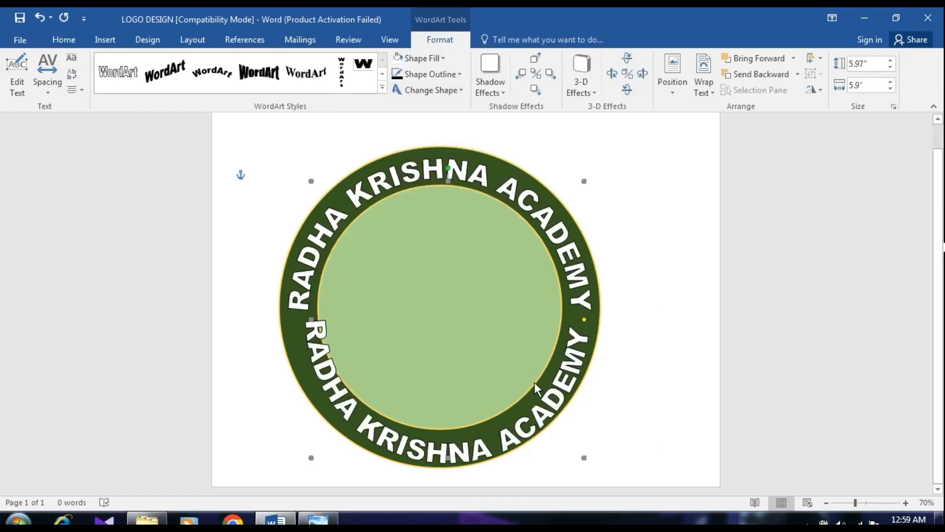
Step: Replace the bottom WordArt's duplicated academy name with 'PURAILA - ETAWAH'
{"action": "right_click", "coordinate": [541, 416]}
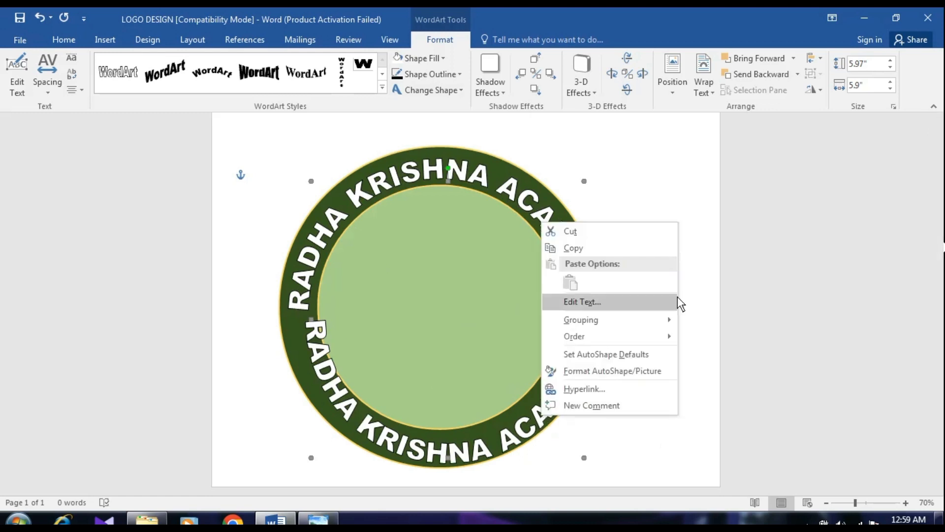
{"action": "left_click", "coordinate": [597, 303]}
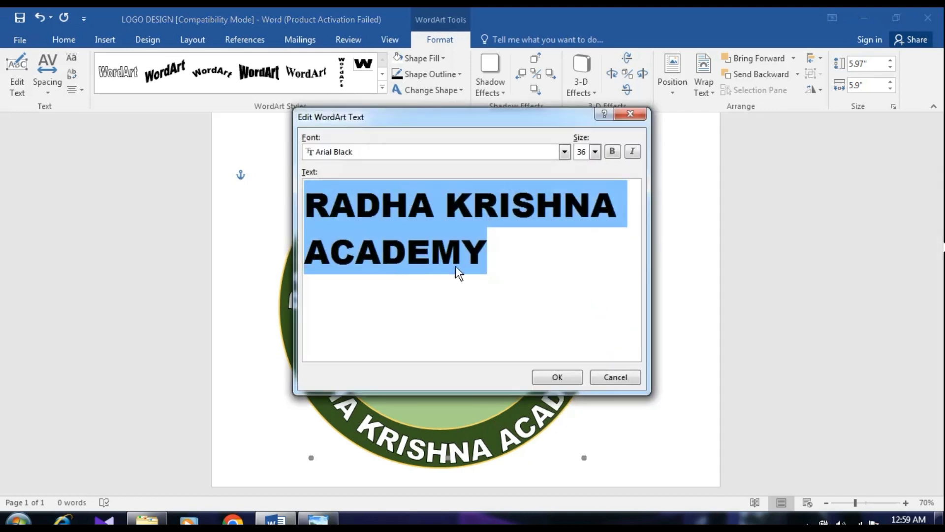
{"action": "key", "text": "BackSpace"}
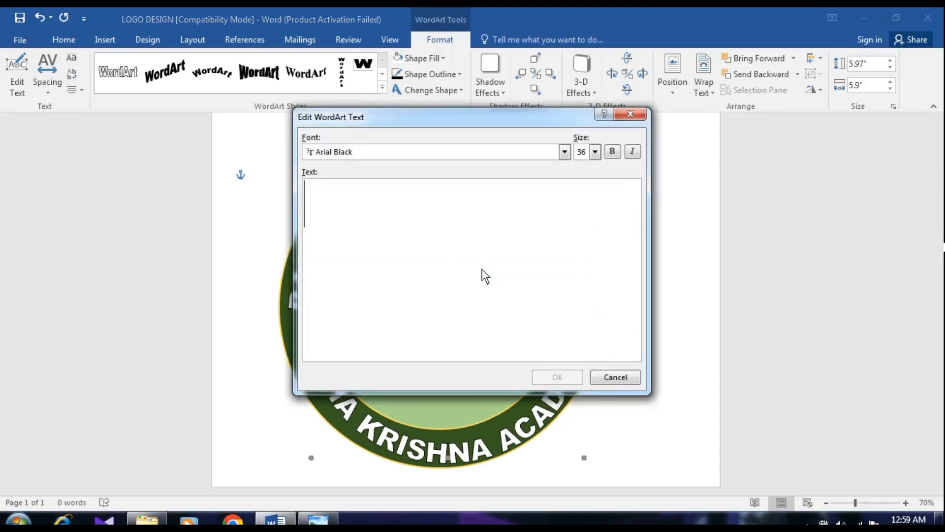
{"action": "type", "text": "PURAILA"}
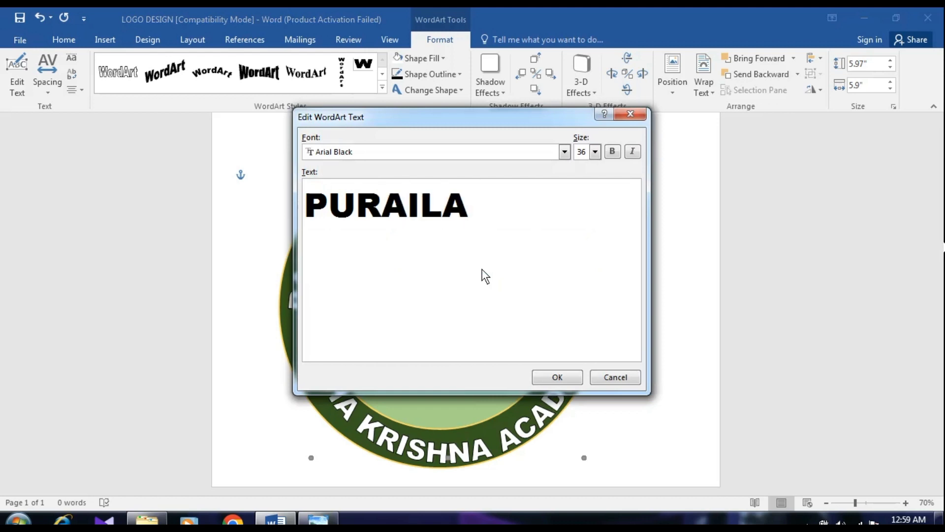
{"action": "type", "text": " - ETAWAH"}
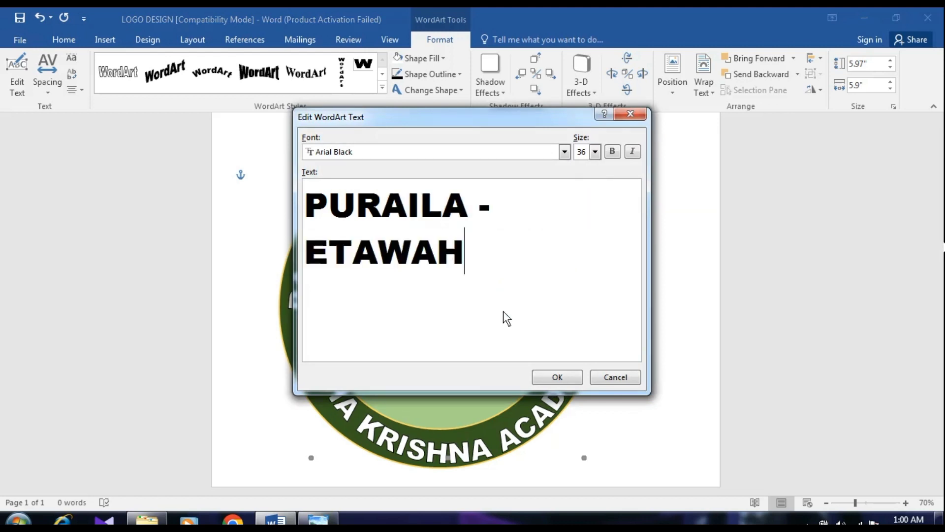
{"action": "left_click", "coordinate": [556, 377]}
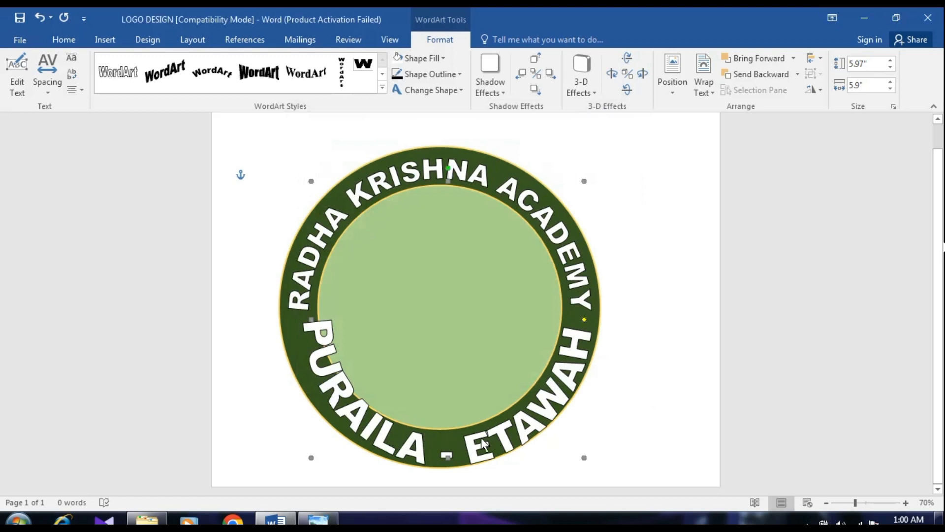
Step: Set the PURAILA - ETAWAH WordArt font size to 20
{"action": "right_click", "coordinate": [540, 433]}
{"action": "left_click", "coordinate": [580, 318]}
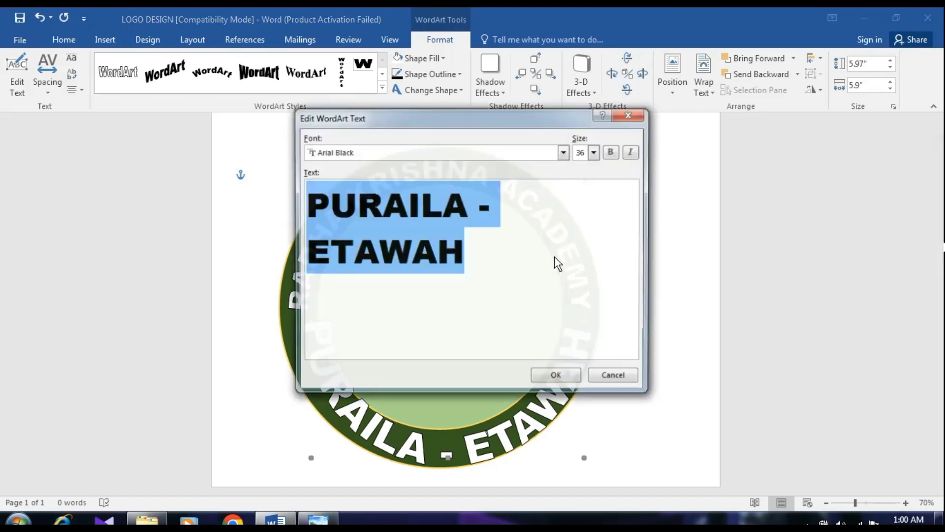
{"action": "left_click", "coordinate": [594, 152]}
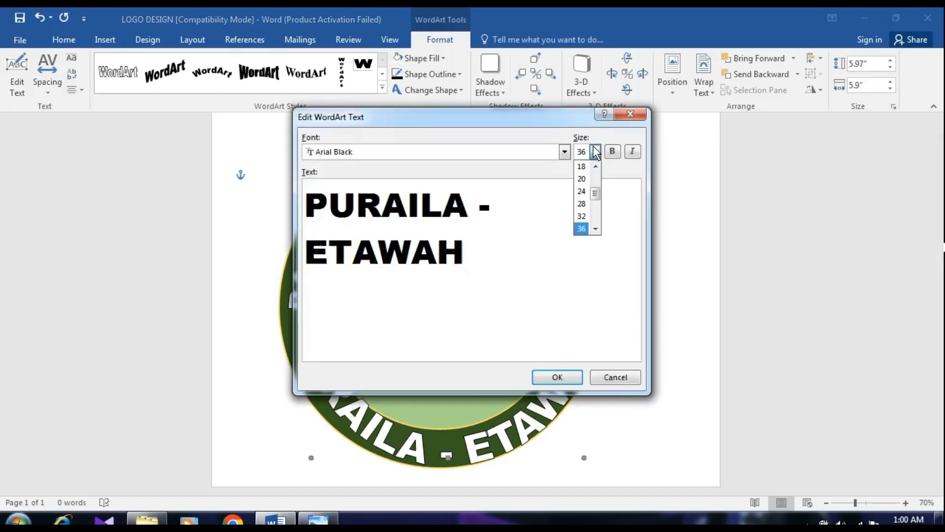
{"action": "left_click", "coordinate": [581, 179]}
{"action": "left_click", "coordinate": [555, 377]}
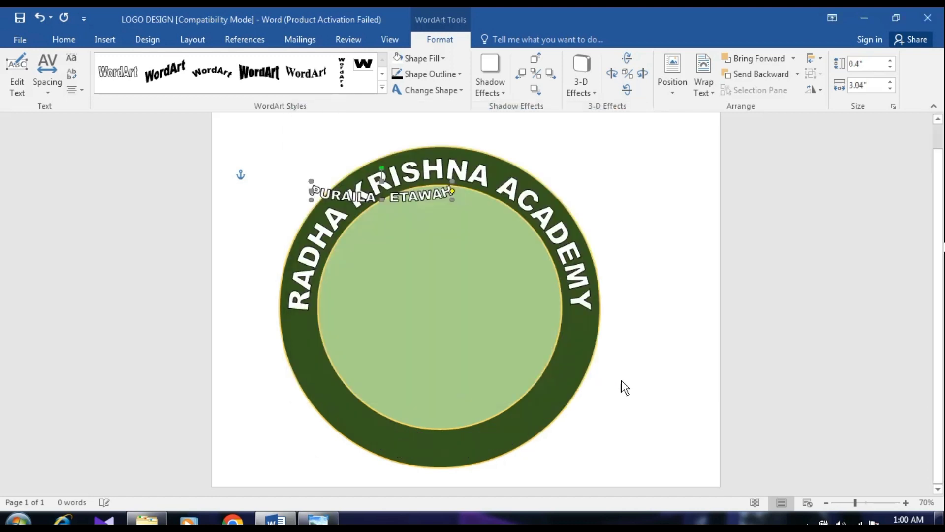
Step: Move the PURAILA - ETAWAH arc to the ring's bottom and enlarge it
{"action": "left_click_drag", "start_coordinate": [348, 195], "coordinate": [430, 450]}
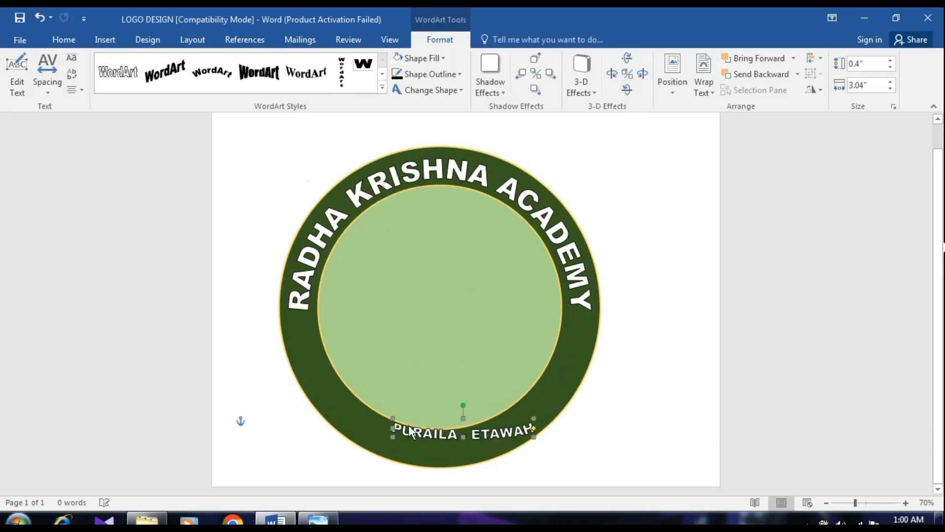
{"action": "left_click_drag", "start_coordinate": [391, 418], "coordinate": [431, 442]}
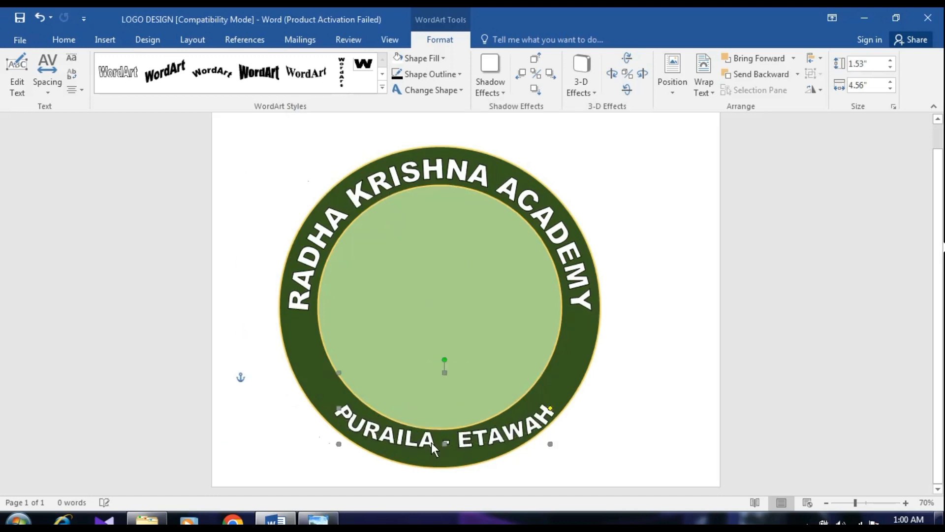
{"action": "right_click", "coordinate": [502, 437]}
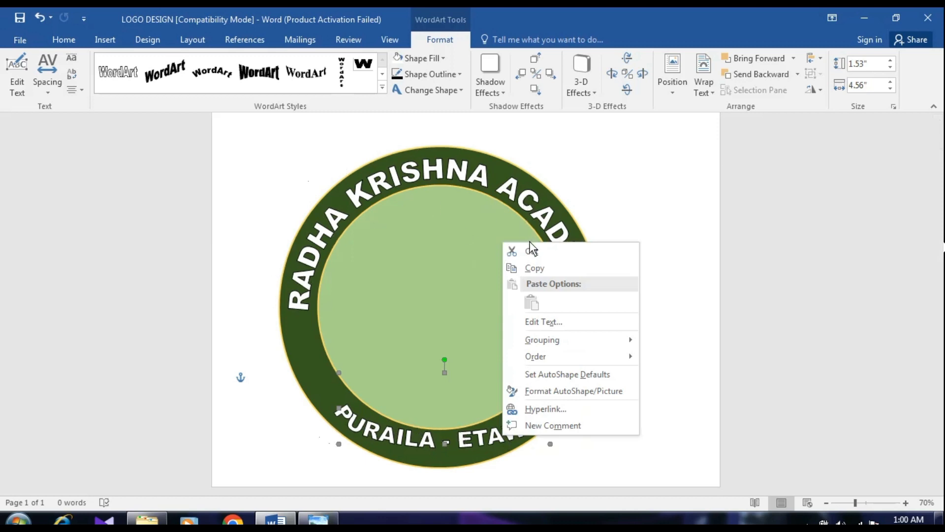
Step: Pad the PURAILA - ETAWAH text with spaces before and after it
{"action": "left_click", "coordinate": [544, 322]}
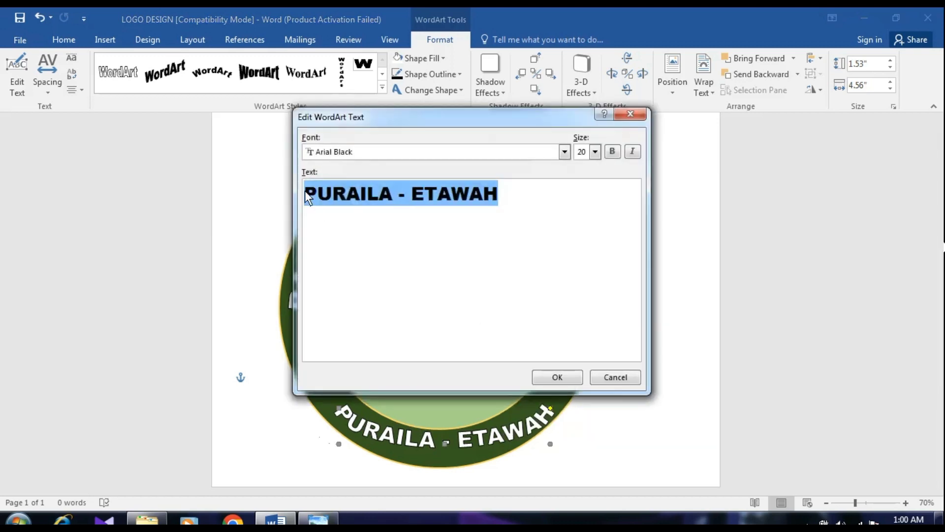
{"action": "left_click", "coordinate": [305, 190]}
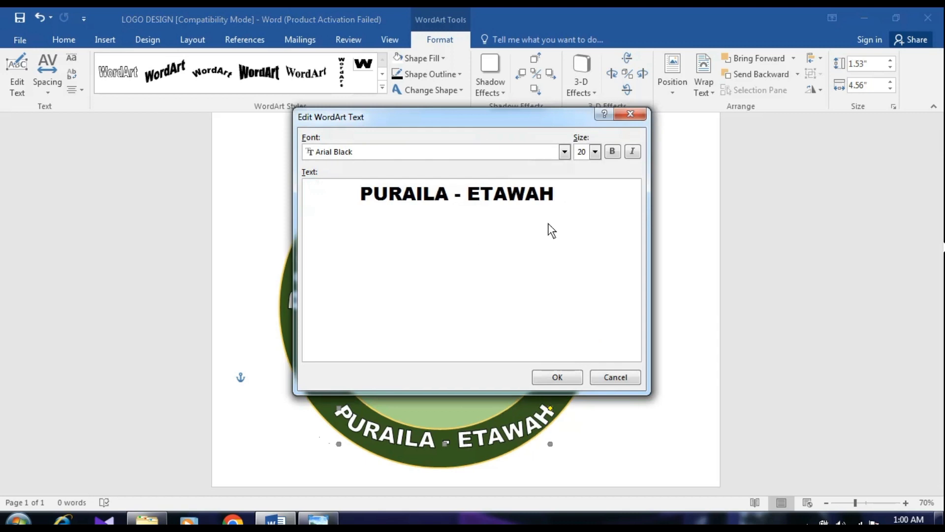
{"action": "left_click", "coordinate": [561, 203]}
{"action": "left_click", "coordinate": [566, 376]}
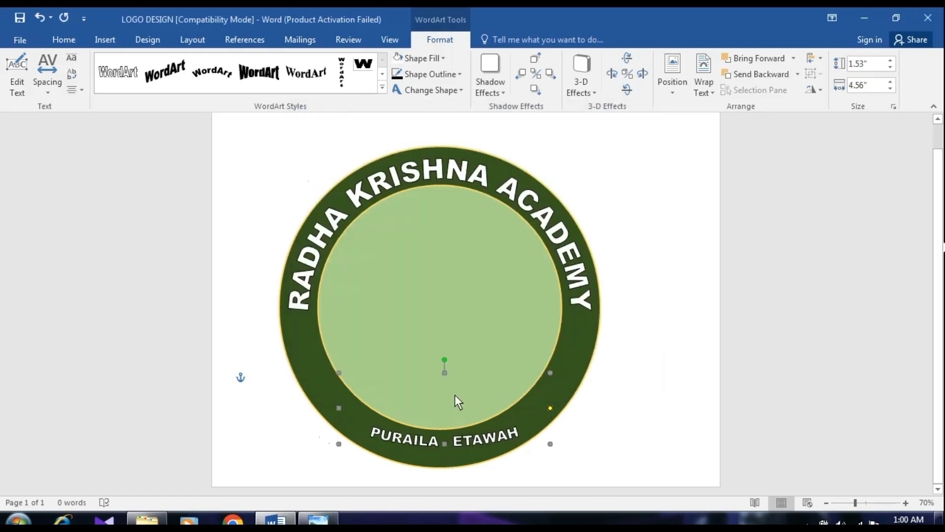
Step: Stretch the text arc to 7.63" by 6.88" so it hugs the ring's lower edge
{"action": "left_click_drag", "start_coordinate": [444, 370], "coordinate": [439, 288]}
{"action": "left_click_drag", "start_coordinate": [320, 367], "coordinate": [298, 365]}
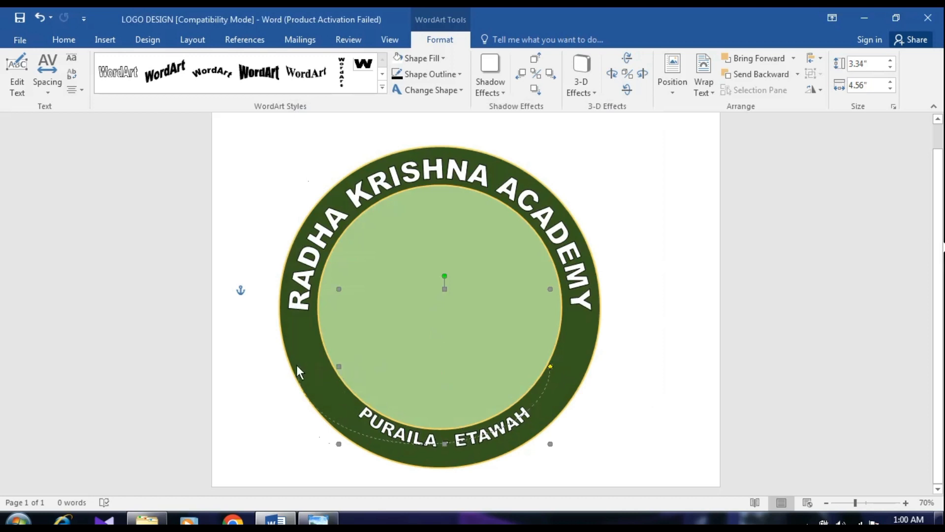
{"action": "left_click_drag", "start_coordinate": [550, 367], "coordinate": [477, 438]}
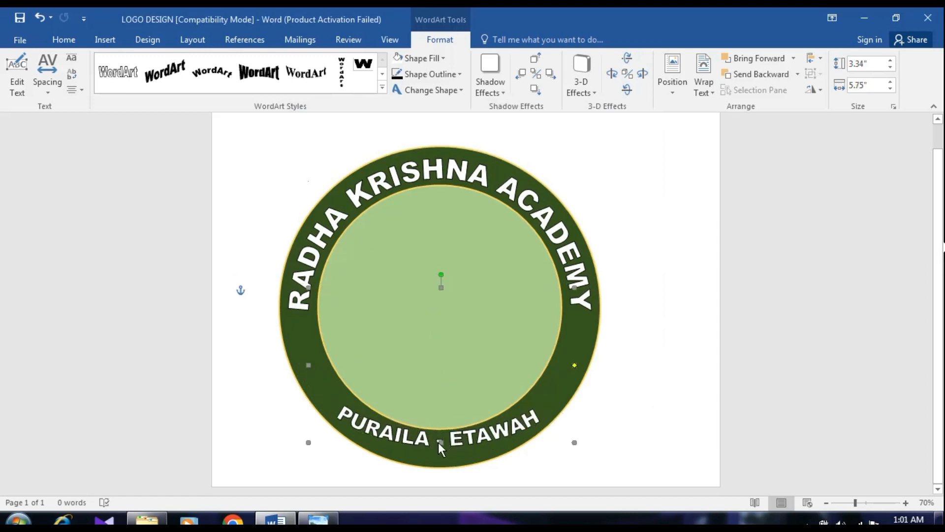
{"action": "left_click_drag", "start_coordinate": [441, 443], "coordinate": [442, 457]}
{"action": "left_click_drag", "start_coordinate": [439, 288], "coordinate": [442, 193]}
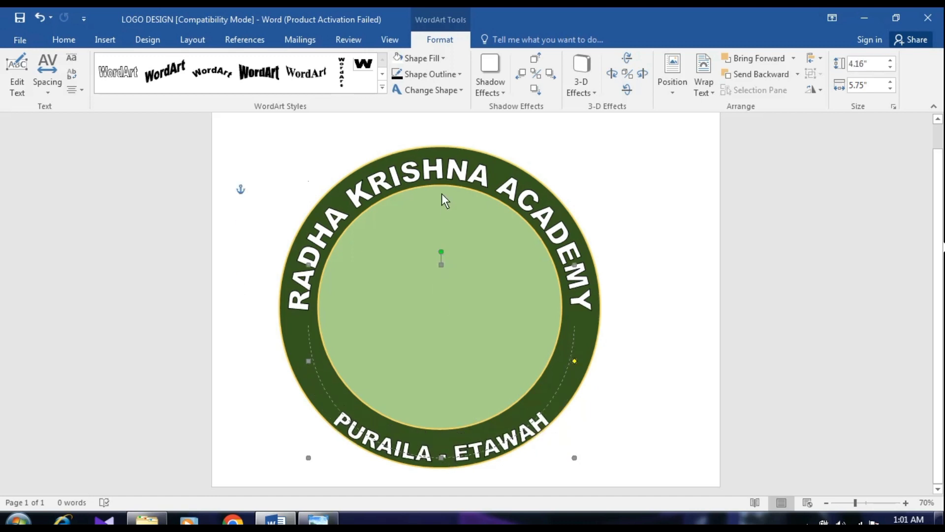
{"action": "left_click_drag", "start_coordinate": [310, 325], "coordinate": [293, 324]}
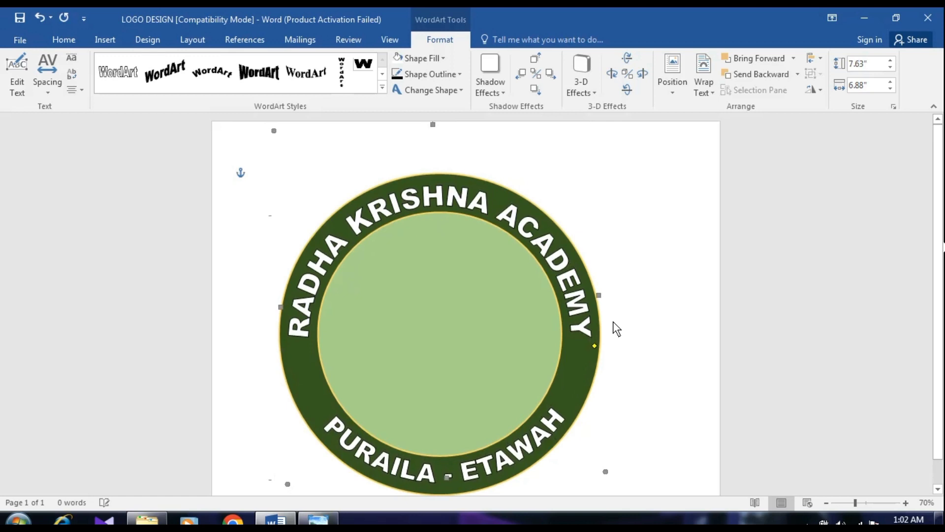
{"action": "left_click", "coordinate": [694, 325]}
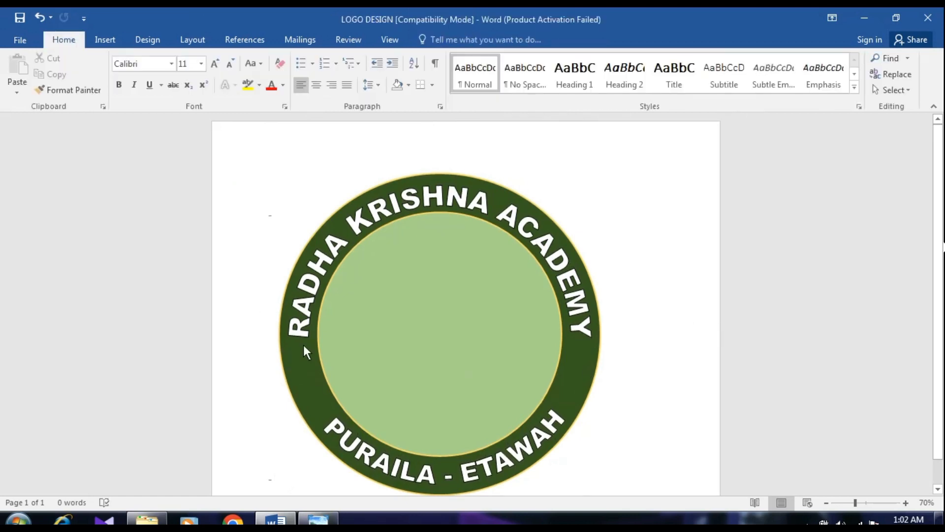
Step: Draw a five-point star on the ring's left side and remove its outline
{"action": "left_click", "coordinate": [102, 34]}
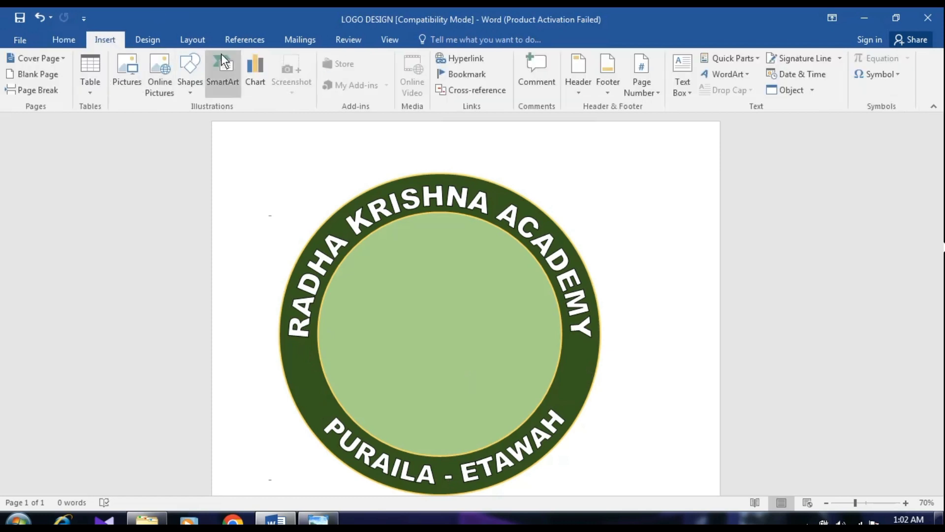
{"action": "left_click", "coordinate": [188, 69]}
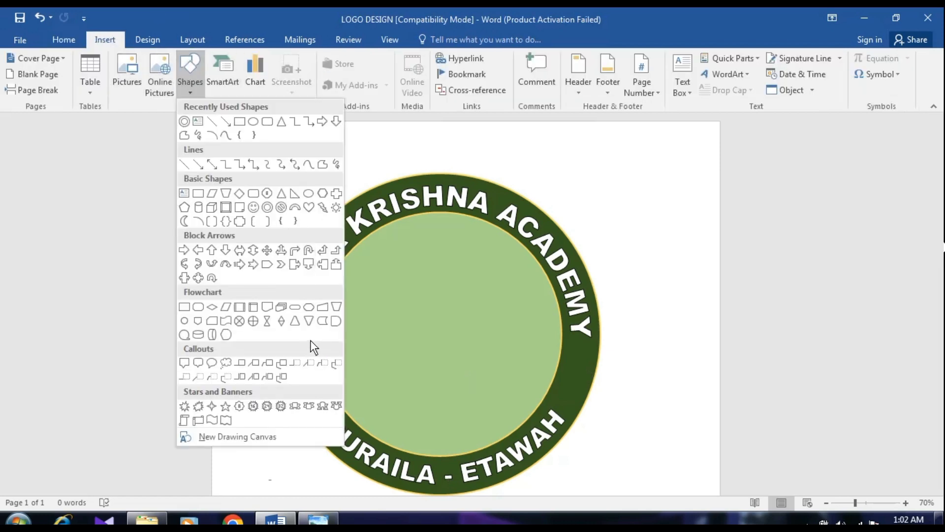
{"action": "left_click", "coordinate": [225, 406]}
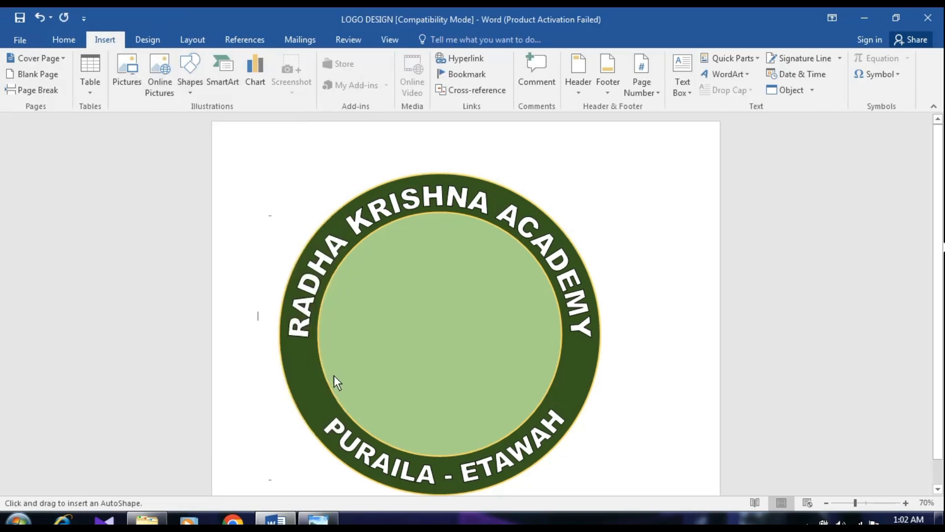
{"action": "scroll", "coordinate": [317, 388], "scroll_direction": "up", "scroll_amount": 1, "text": "ctrl"}
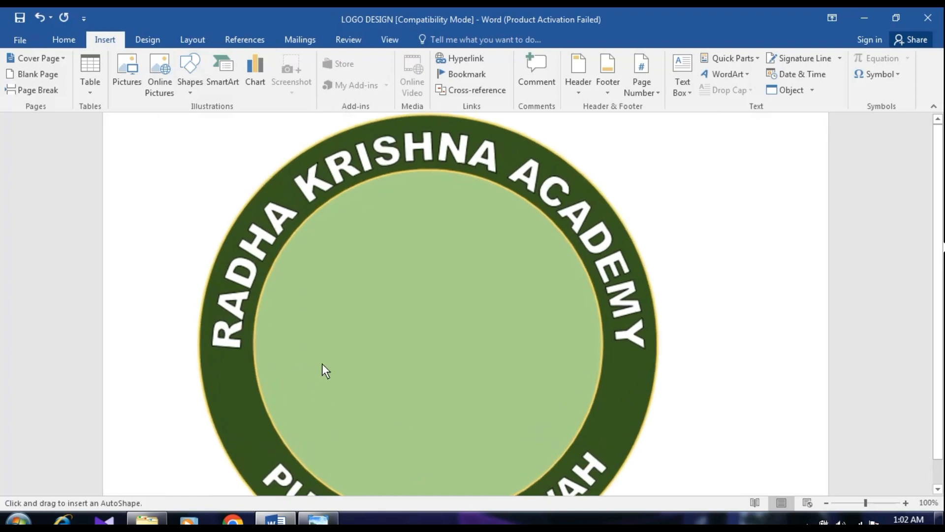
{"action": "scroll", "coordinate": [322, 363], "scroll_direction": "down", "scroll_amount": 3}
{"action": "left_click_drag", "start_coordinate": [220, 270], "coordinate": [243, 301]}
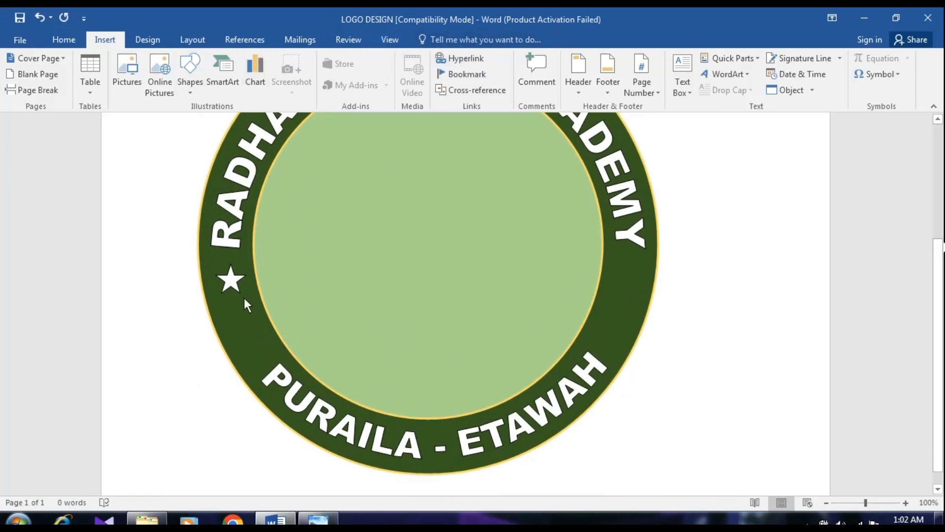
{"action": "left_click", "coordinate": [236, 280]}
{"action": "left_click", "coordinate": [427, 38]}
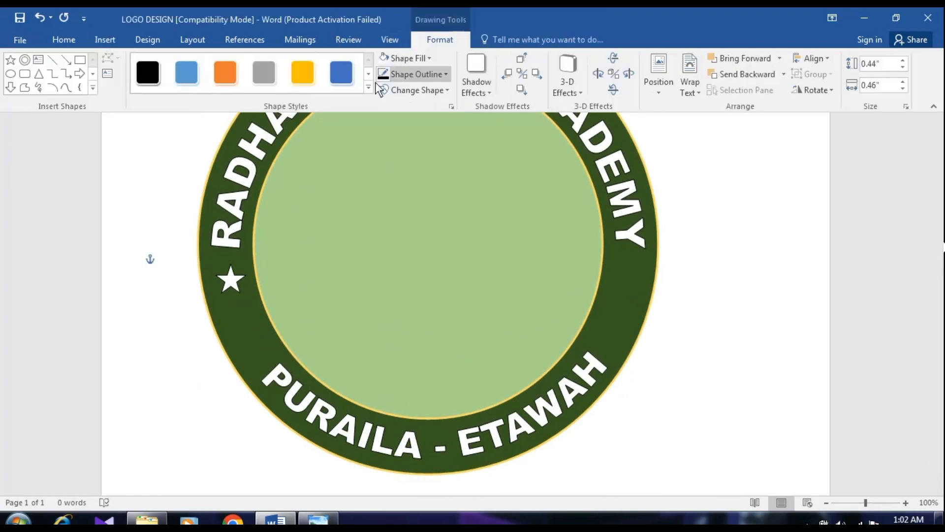
{"action": "left_click", "coordinate": [416, 74]}
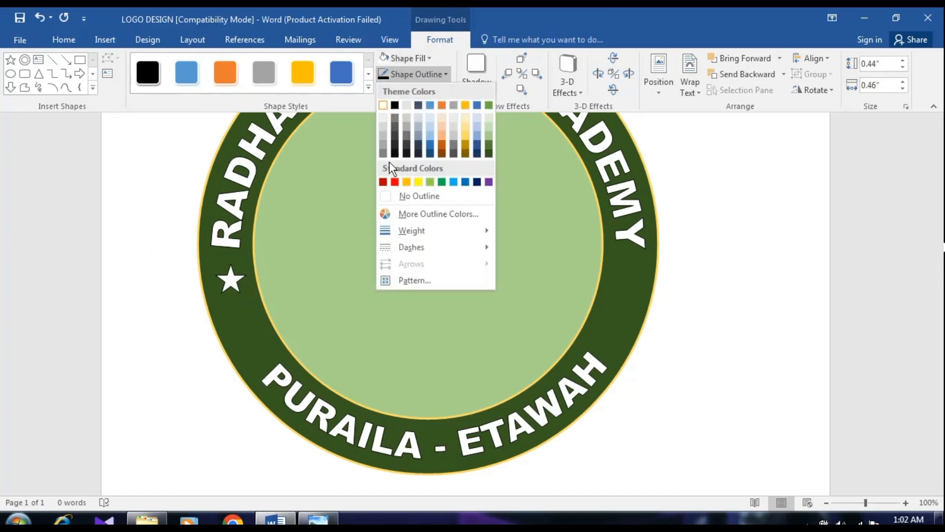
{"action": "left_click", "coordinate": [392, 200]}
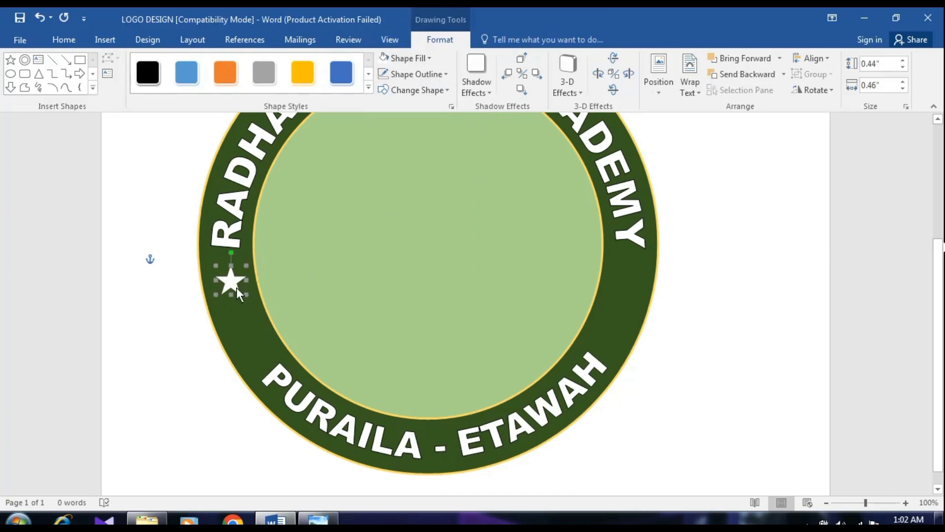
Step: Copy the star lower on the left ring, then copy both stars to the right side
{"action": "left_click_drag", "start_coordinate": [236, 287], "coordinate": [252, 326]}
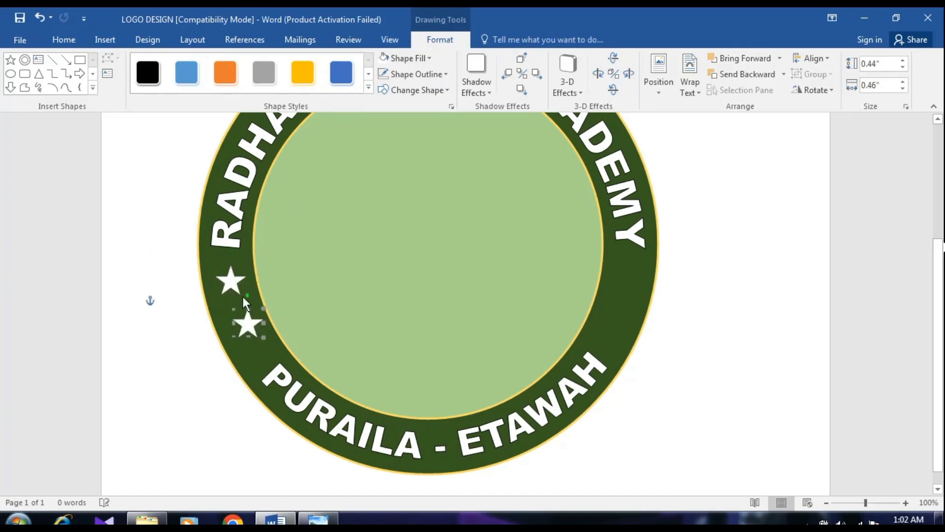
{"action": "key", "text": "Down"}
{"action": "key", "text": "Down"}
{"action": "key", "text": "Down"}
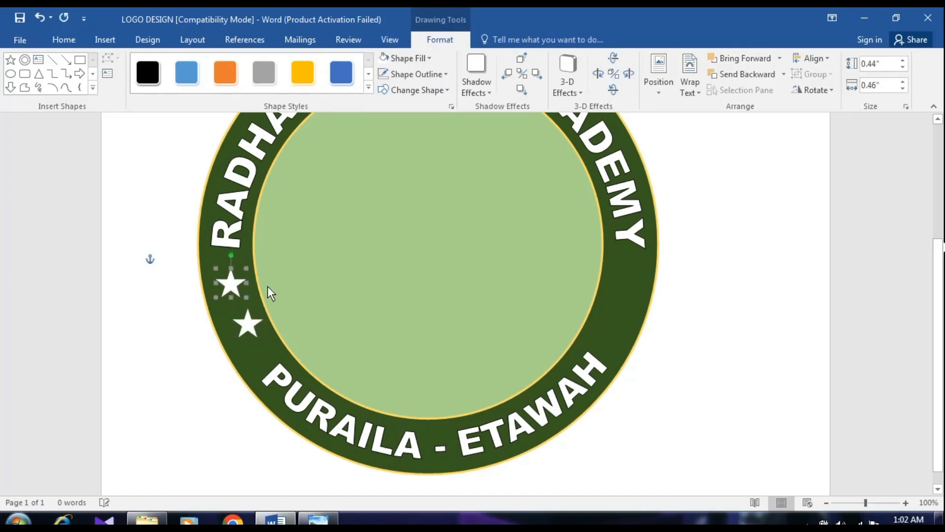
{"action": "key", "text": "Down"}
{"action": "left_click", "coordinate": [258, 325]}
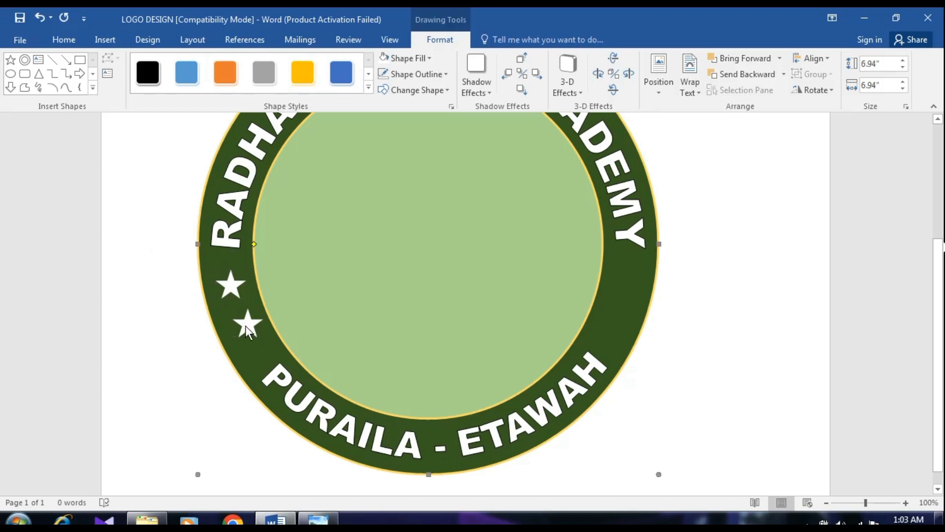
{"action": "left_click", "coordinate": [245, 325]}
{"action": "mouse_move", "coordinate": [414, 316]}
{"action": "left_mouse_down"}
{"action": "mouse_move", "coordinate": [629, 270]}
{"action": "mouse_move", "coordinate": [616, 326]}
{"action": "left_mouse_up"}
{"action": "left_click", "coordinate": [630, 282]}
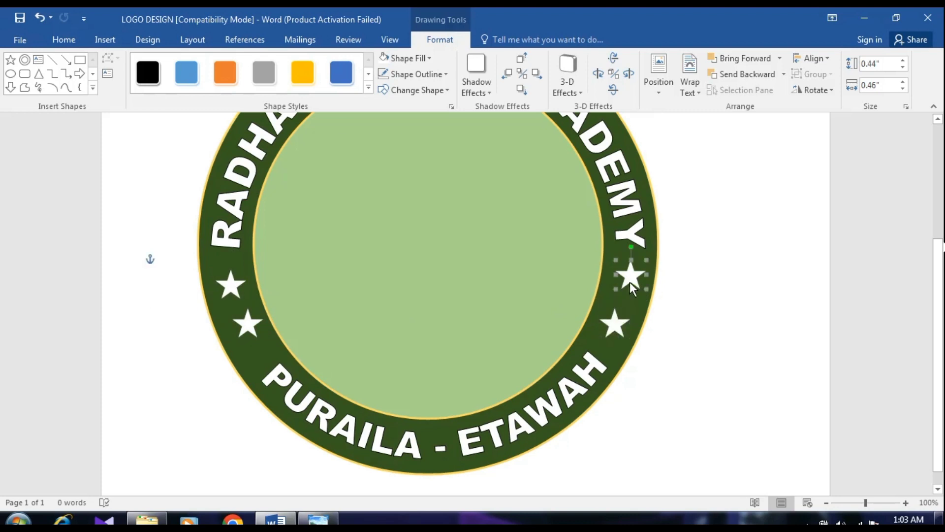
{"action": "left_click", "coordinate": [687, 293]}
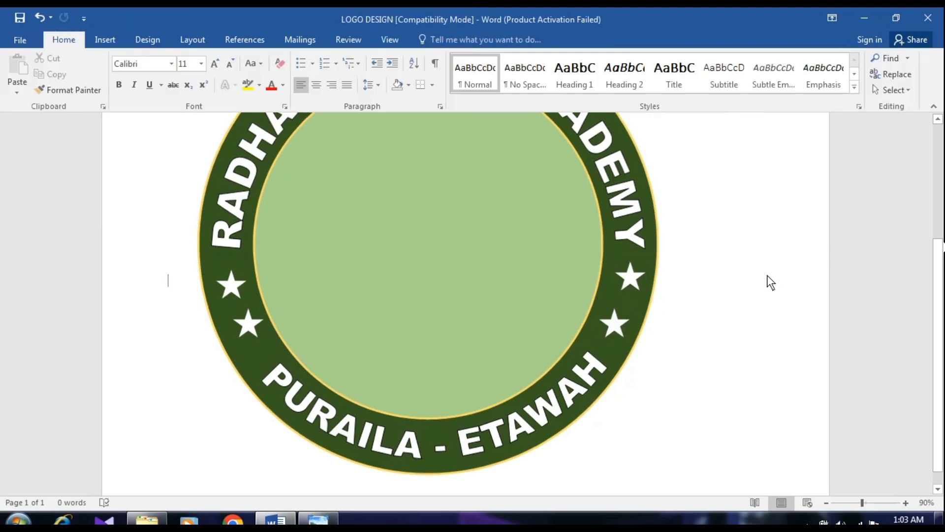
{"action": "scroll", "coordinate": [767, 274], "scroll_direction": "down", "scroll_amount": 3, "text": "ctrl"}
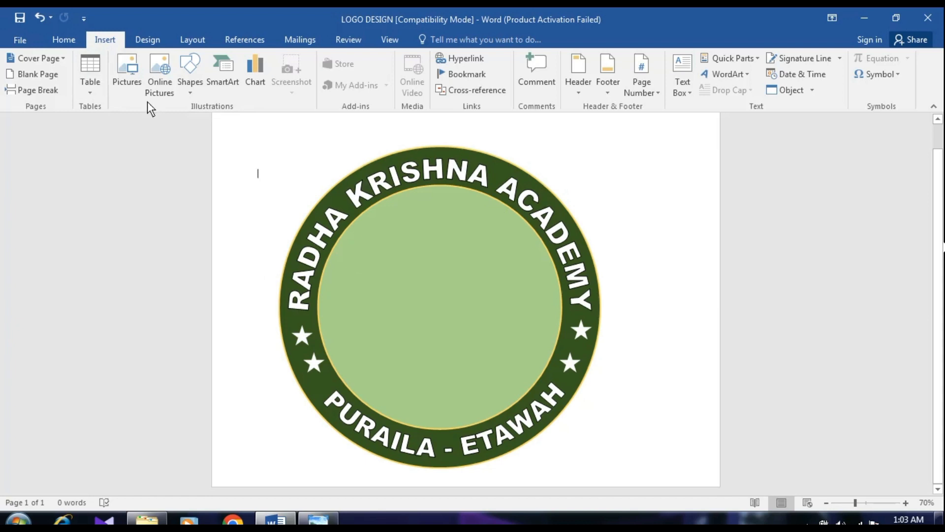
Step: Insert the KDGHAHQ book logo in front of text, centre it and send it backward
{"action": "left_click", "coordinate": [137, 72]}
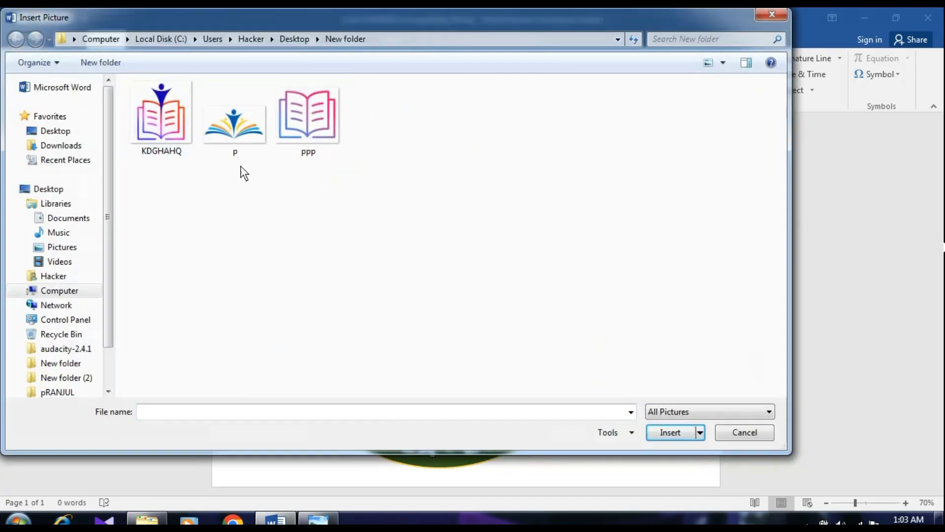
{"action": "left_click", "coordinate": [167, 122]}
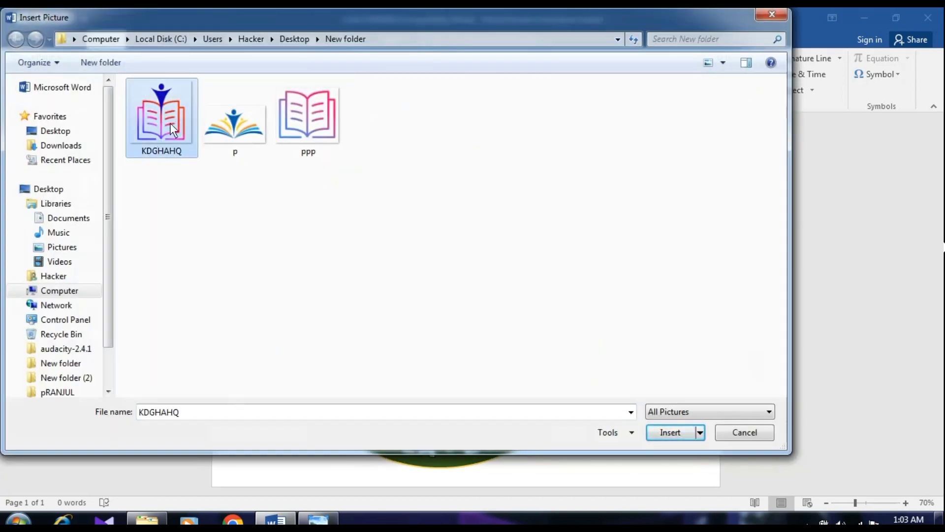
{"action": "left_click", "coordinate": [669, 432]}
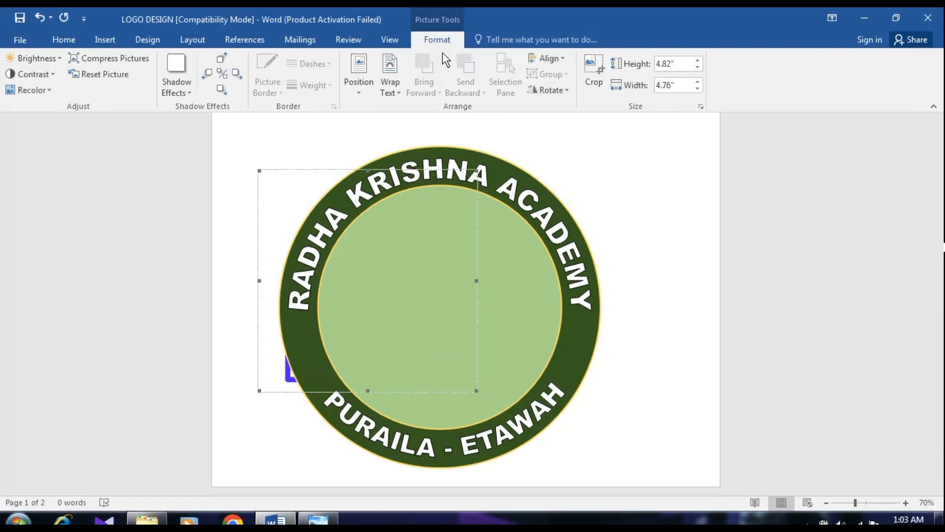
{"action": "left_click", "coordinate": [394, 72]}
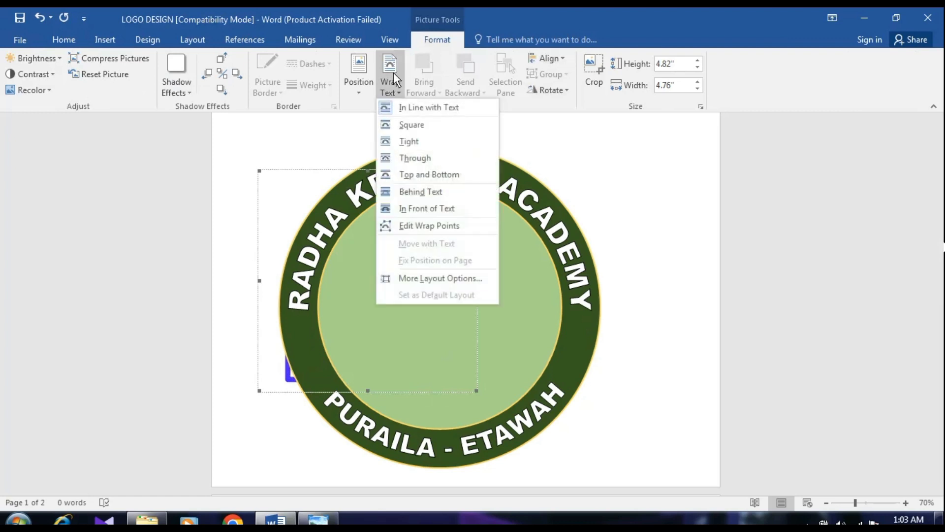
{"action": "left_click", "coordinate": [413, 208]}
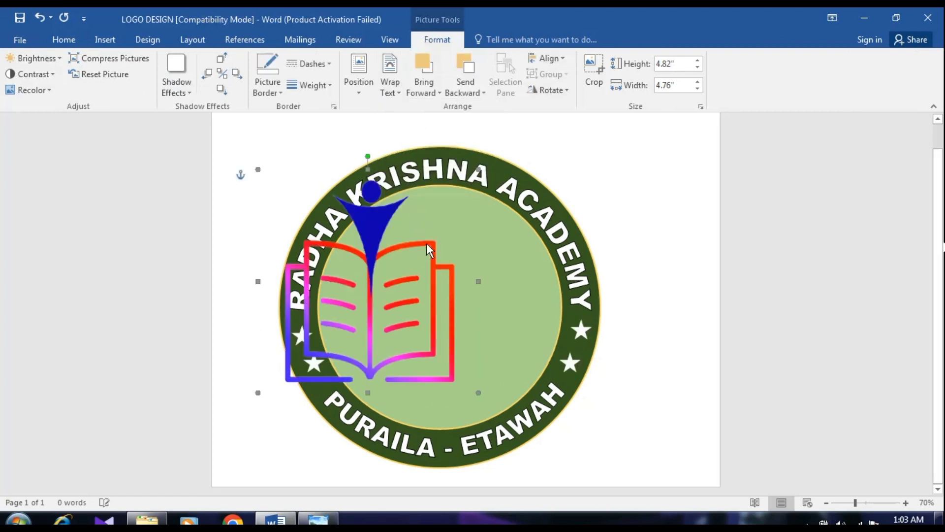
{"action": "left_click_drag", "start_coordinate": [426, 243], "coordinate": [498, 256]}
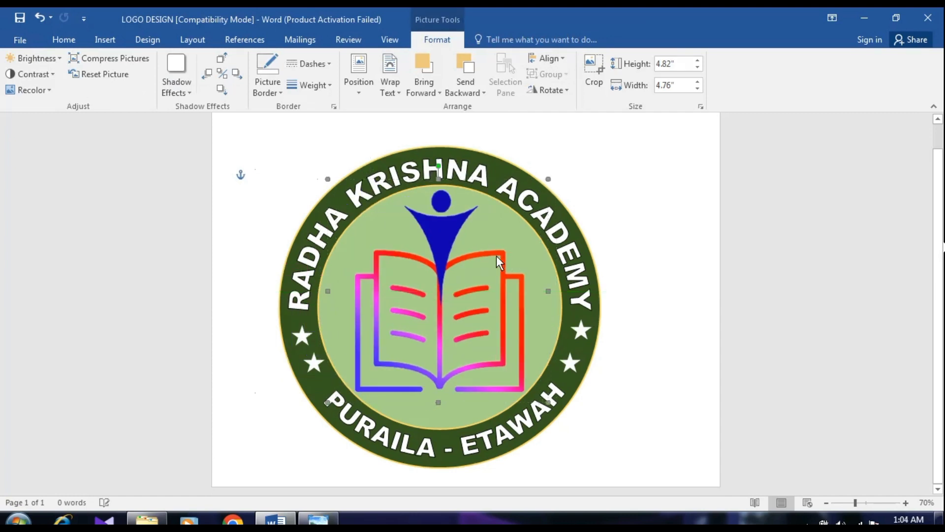
{"action": "key", "text": "ctrl+z"}
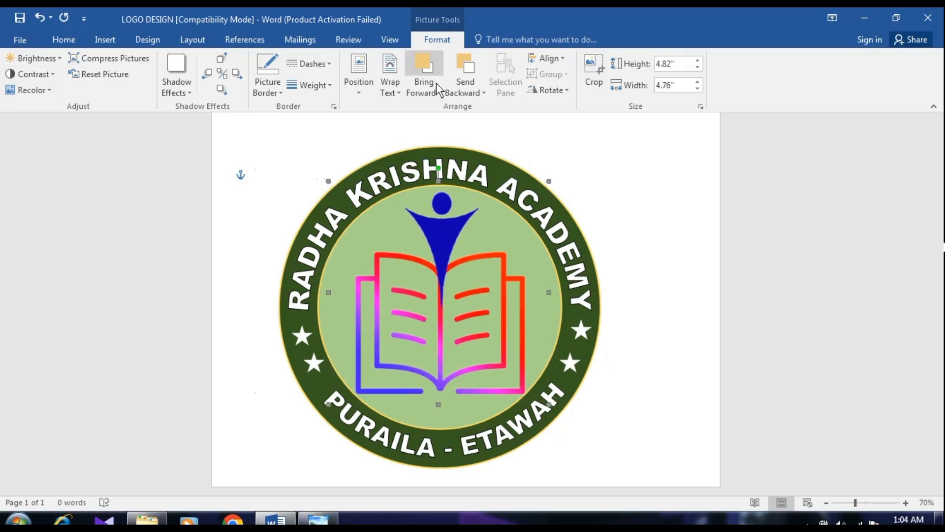
{"action": "left_click", "coordinate": [469, 92]}
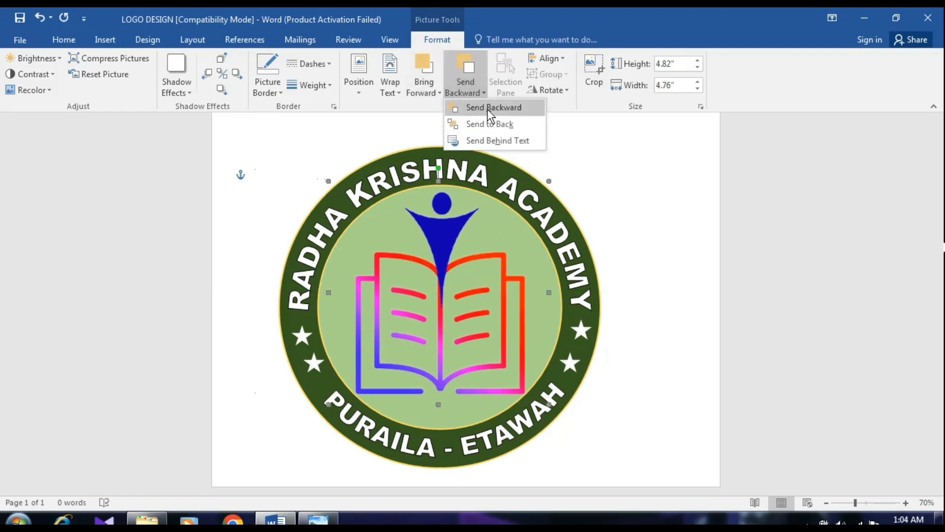
{"action": "left_click", "coordinate": [487, 109]}
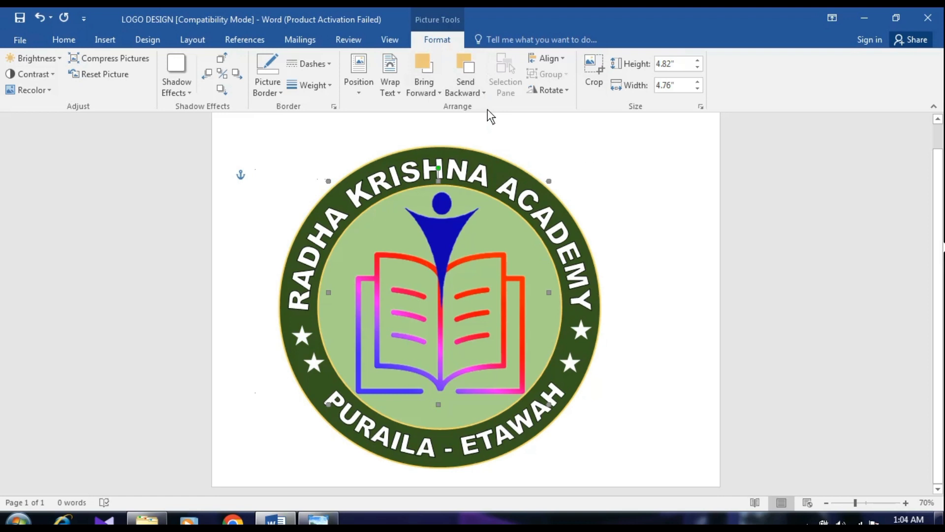
{"action": "left_click", "coordinate": [675, 319]}
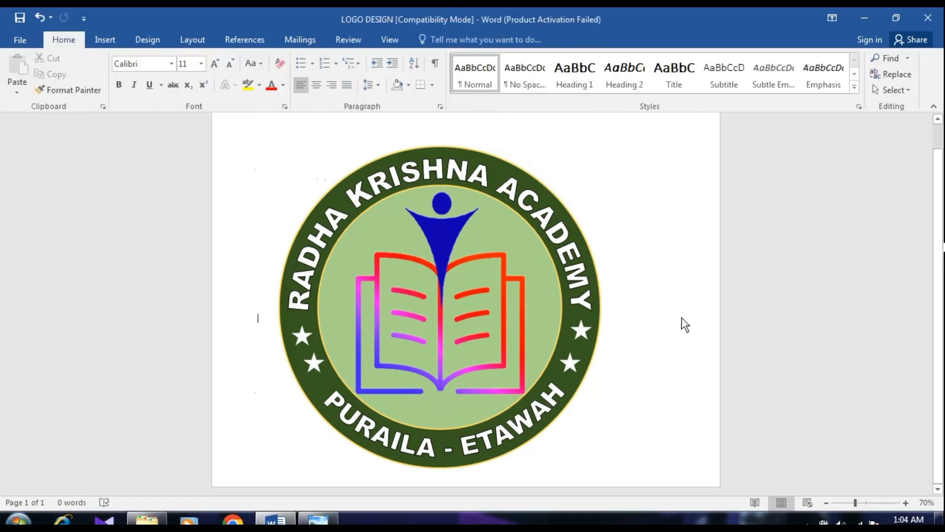
Step: Change the inner circle's fill to very light grey
{"action": "left_click", "coordinate": [548, 270]}
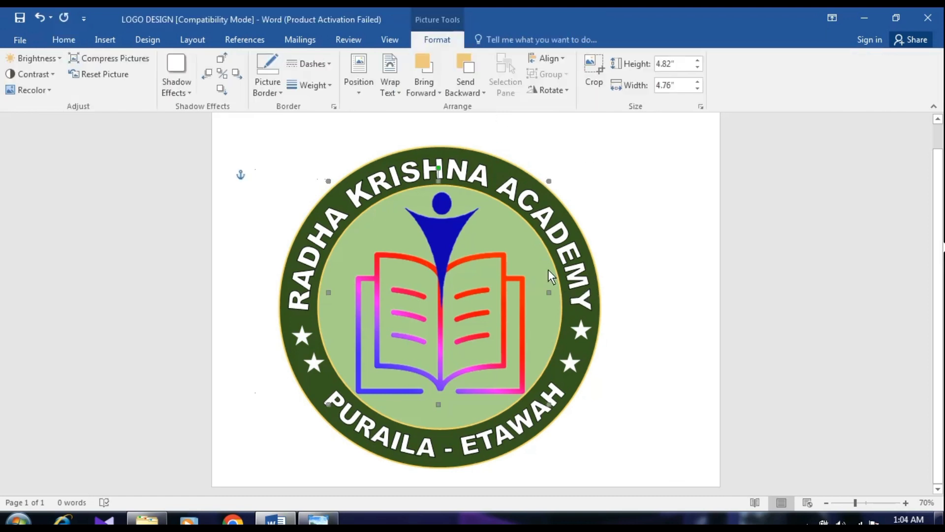
{"action": "left_click", "coordinate": [553, 310]}
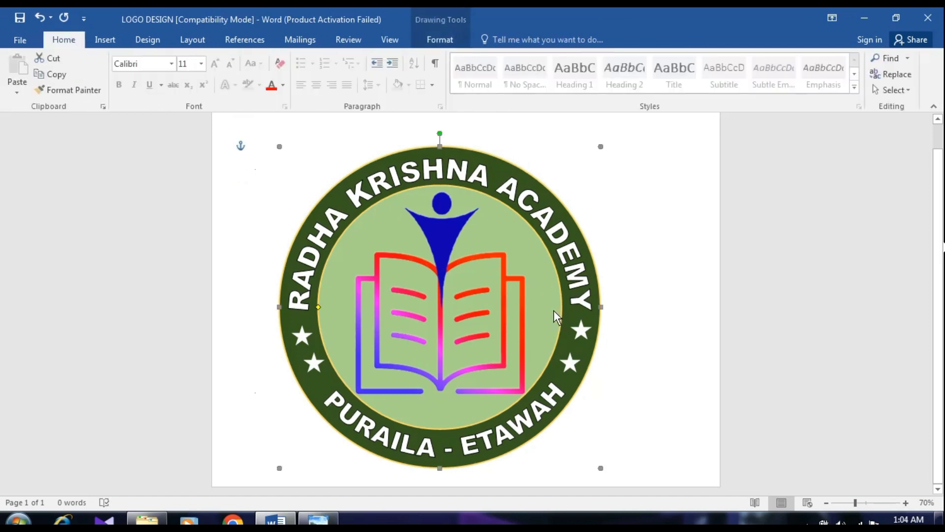
{"action": "left_click", "coordinate": [432, 44]}
{"action": "left_click", "coordinate": [401, 60]}
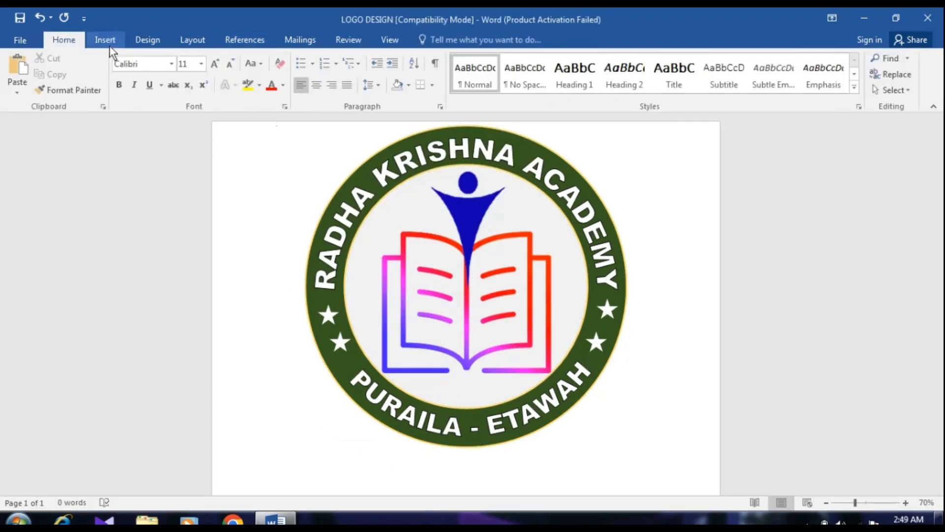
Step: Draw a 1.06" by 7.45" ribbon banner beneath PURAILA - ETAWAH and adjust its folds
{"action": "left_click", "coordinate": [110, 46]}
{"action": "left_click", "coordinate": [186, 67]}
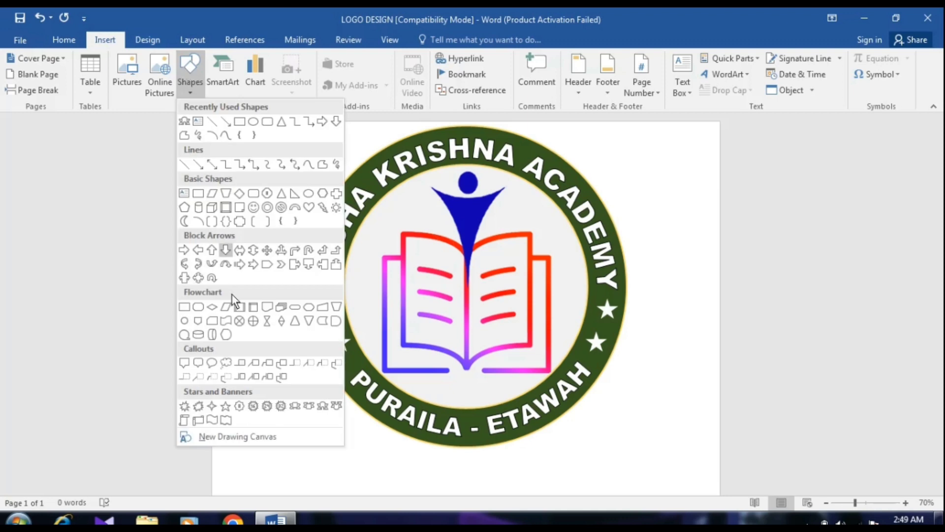
{"action": "left_click", "coordinate": [296, 407]}
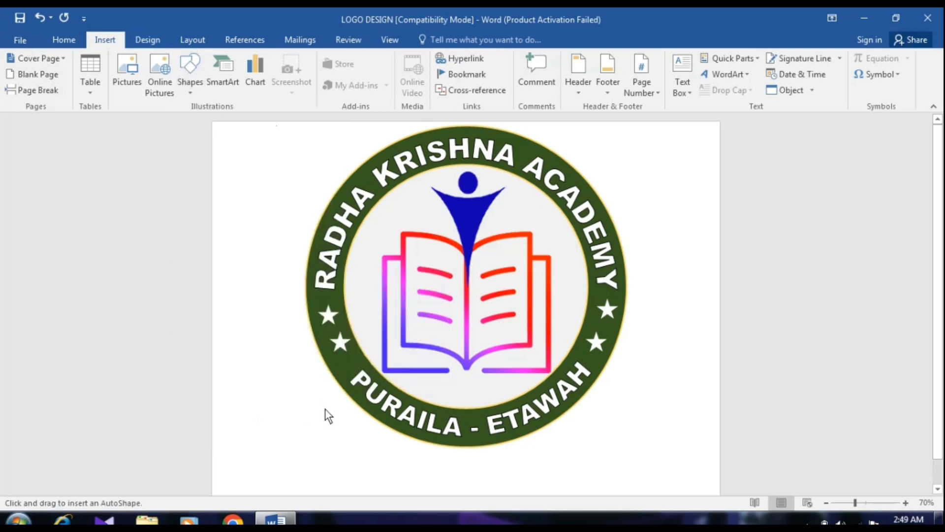
{"action": "left_click_drag", "start_coordinate": [325, 409], "coordinate": [674, 480]}
{"action": "left_click_drag", "start_coordinate": [543, 461], "coordinate": [518, 463]}
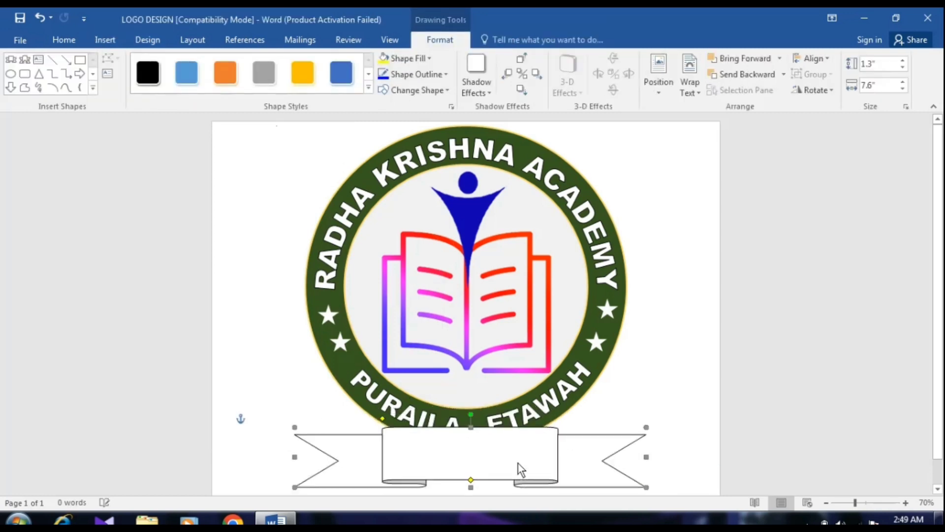
{"action": "left_click_drag", "start_coordinate": [295, 428], "coordinate": [283, 427]}
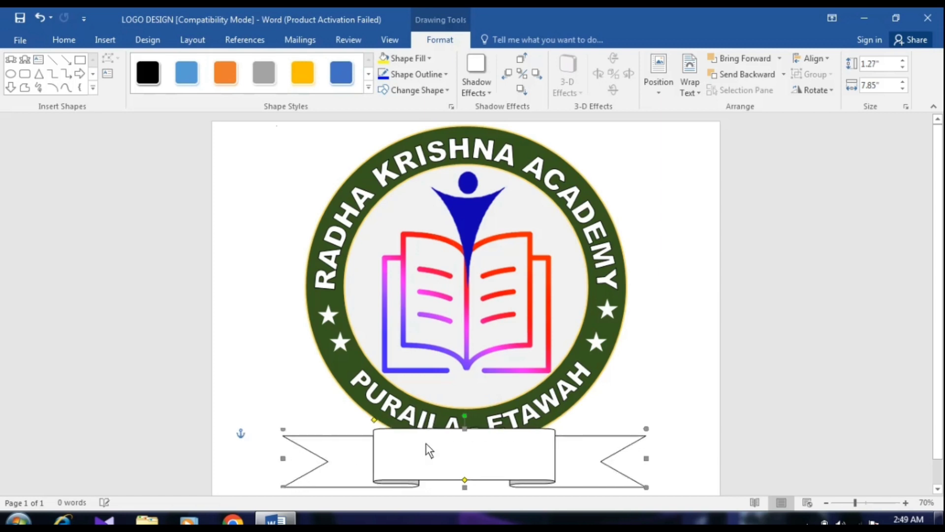
{"action": "left_click_drag", "start_coordinate": [374, 420], "coordinate": [341, 420]}
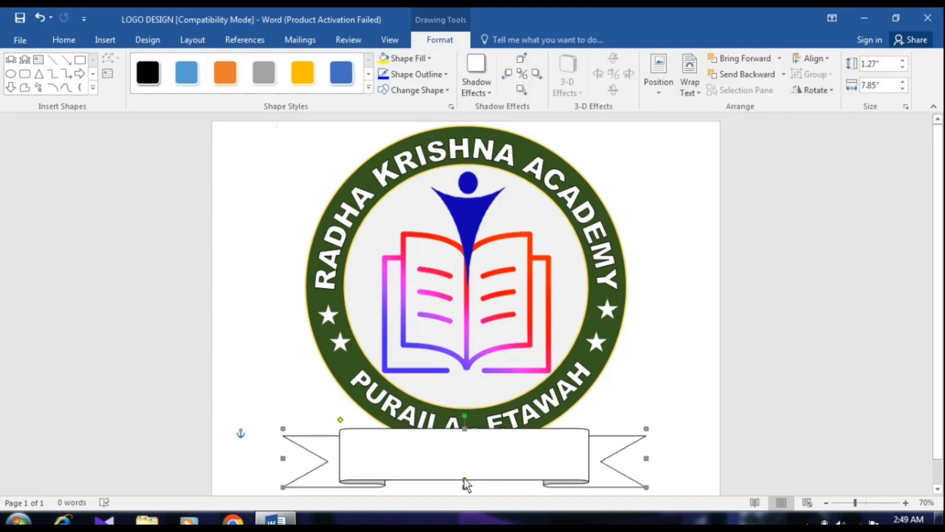
{"action": "left_click_drag", "start_coordinate": [464, 478], "coordinate": [465, 467]}
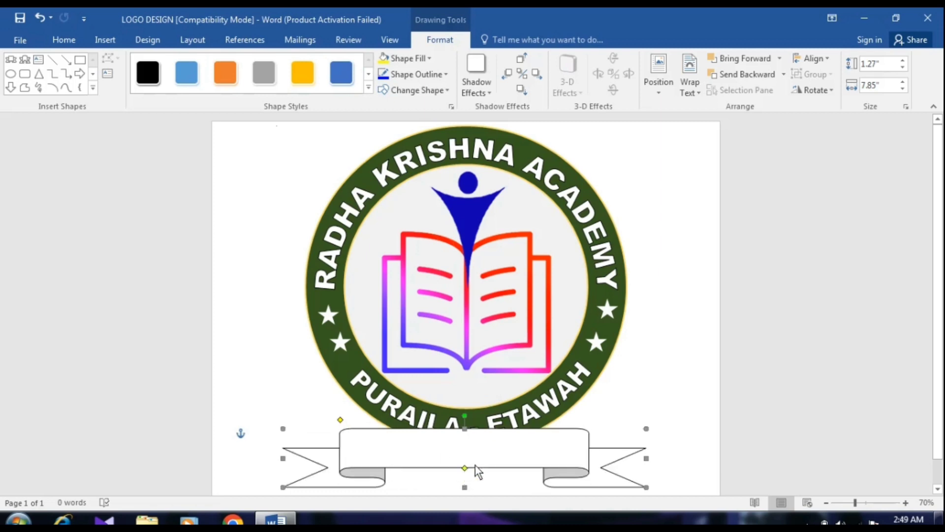
{"action": "key", "text": "ctrl+z"}
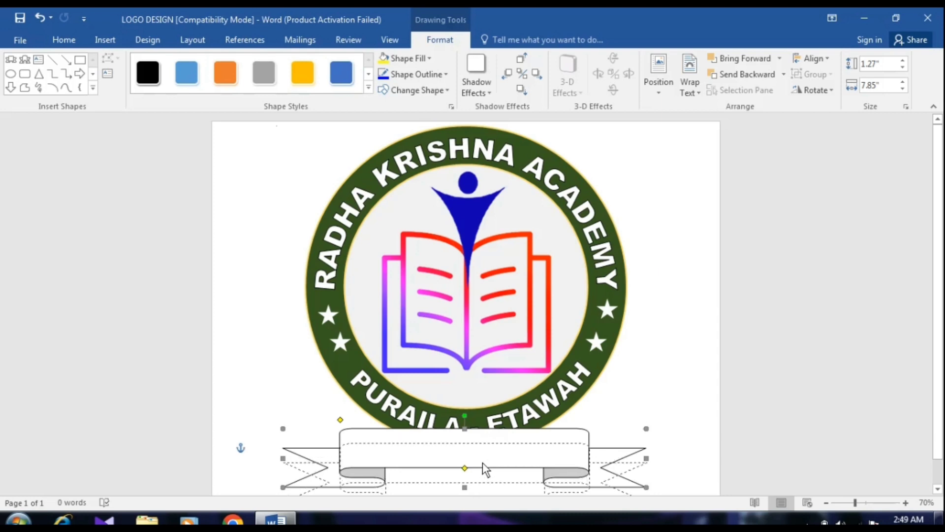
{"action": "key", "text": "ctrl+z"}
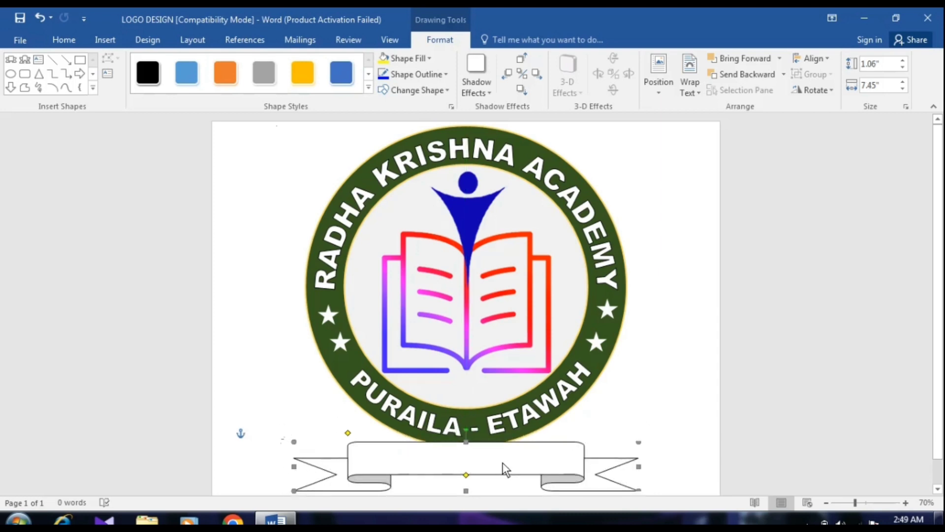
Step: Fill the banner dark green and give it a yellow outline
{"action": "left_click", "coordinate": [405, 63]}
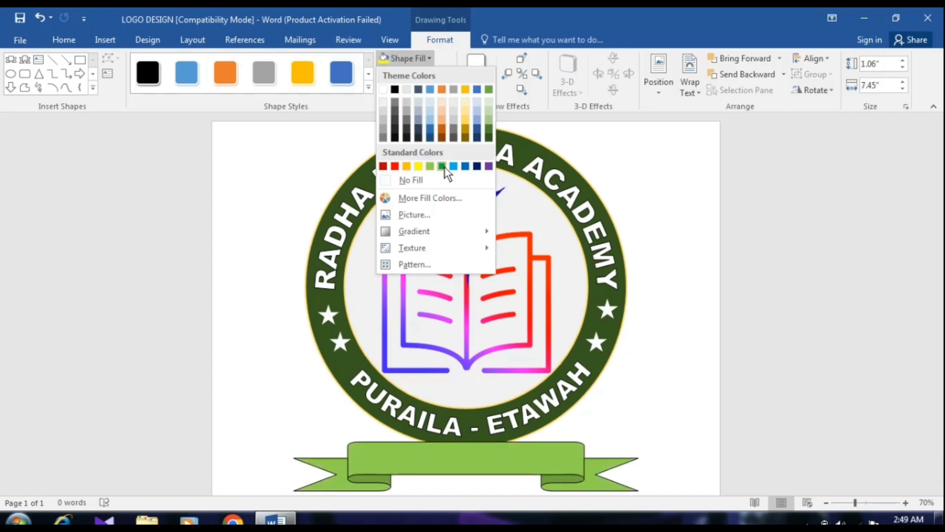
{"action": "left_click", "coordinate": [486, 138]}
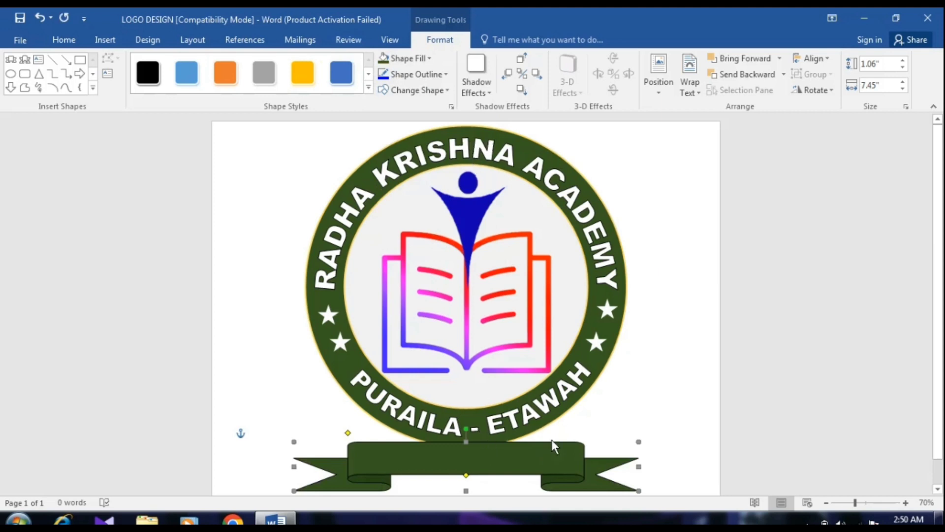
{"action": "left_click", "coordinate": [409, 73]}
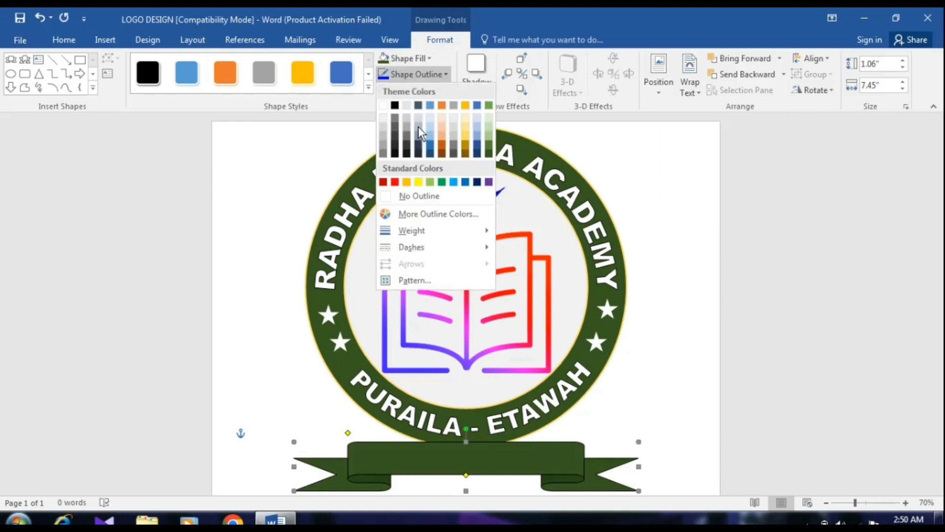
{"action": "left_click", "coordinate": [417, 182]}
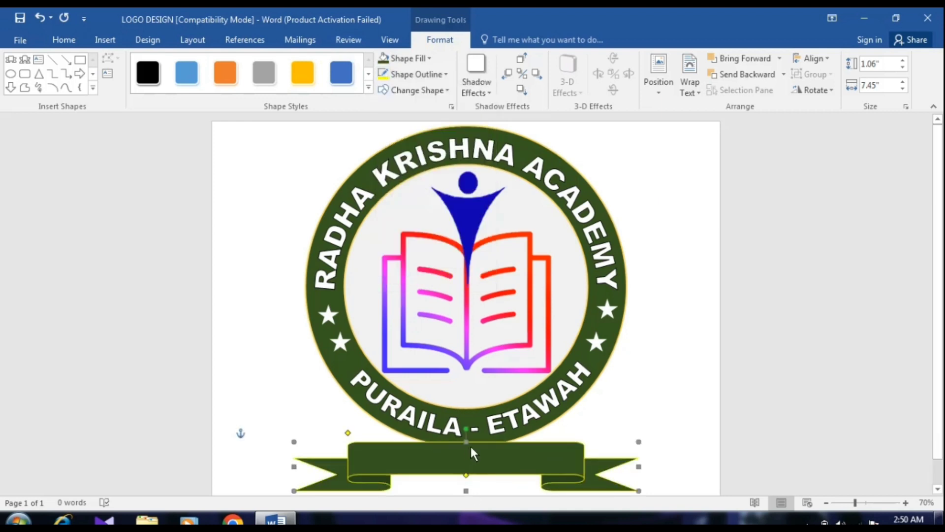
Step: Send the banner behind the circle and nudge it slightly lower
{"action": "left_click", "coordinate": [688, 81]}
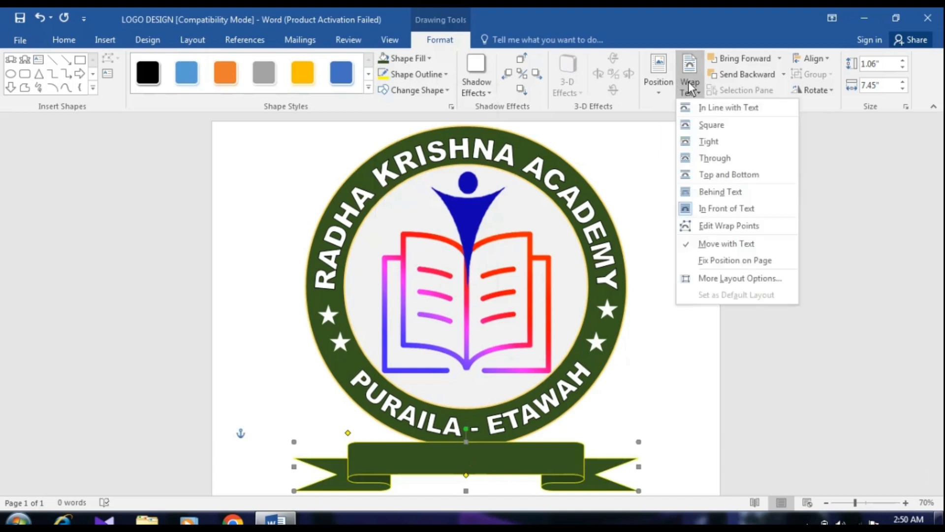
{"action": "left_click", "coordinate": [688, 81]}
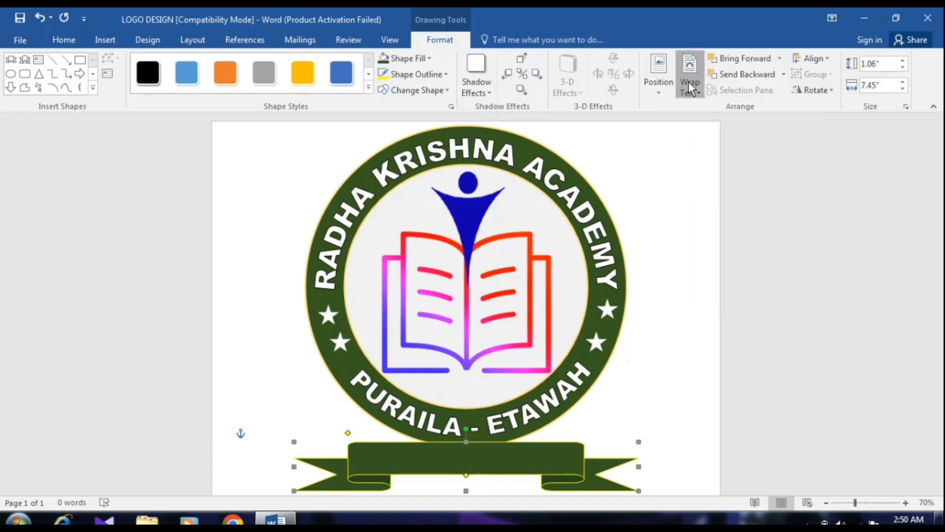
{"action": "left_click", "coordinate": [728, 76]}
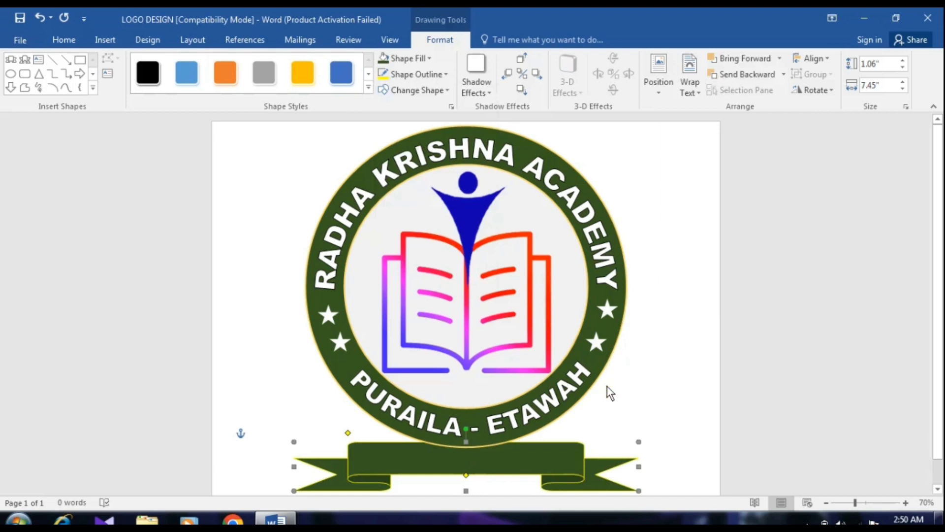
{"action": "key", "text": "Down"}
{"action": "left_click", "coordinate": [652, 384]}
{"action": "scroll", "coordinate": [651, 384], "scroll_direction": "down", "scroll_amount": 1}
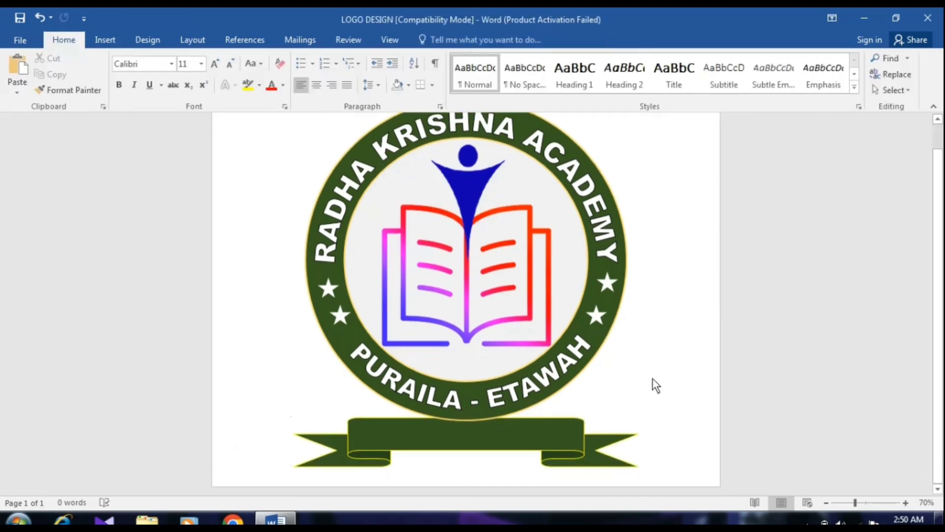
{"action": "left_click", "coordinate": [559, 452]}
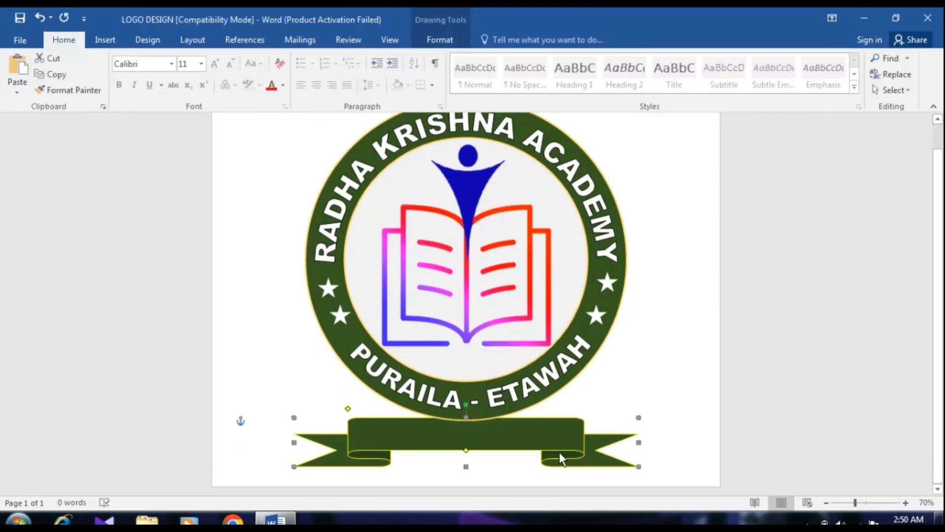
{"action": "key", "text": "ctrl+z"}
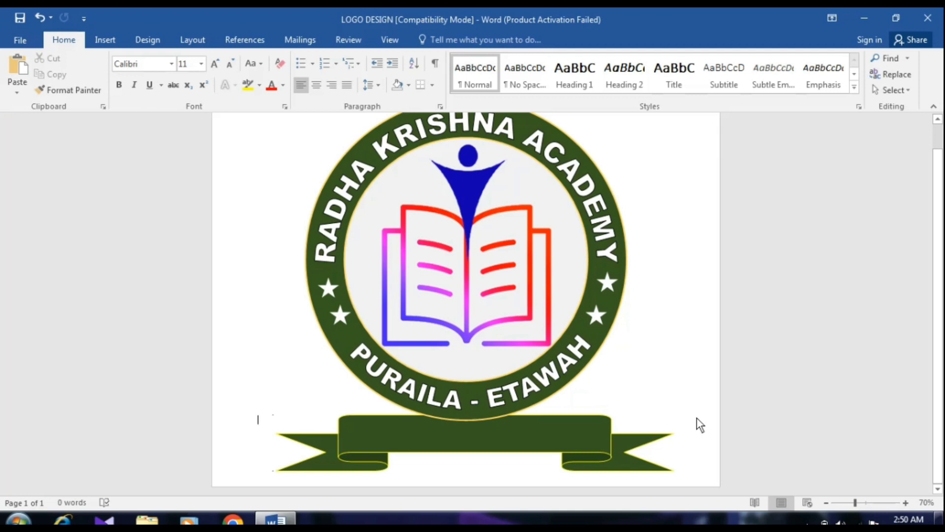
Step: Add a WordArt motto 'Education is an Ornament' set to float in front of text
{"action": "left_click", "coordinate": [107, 35]}
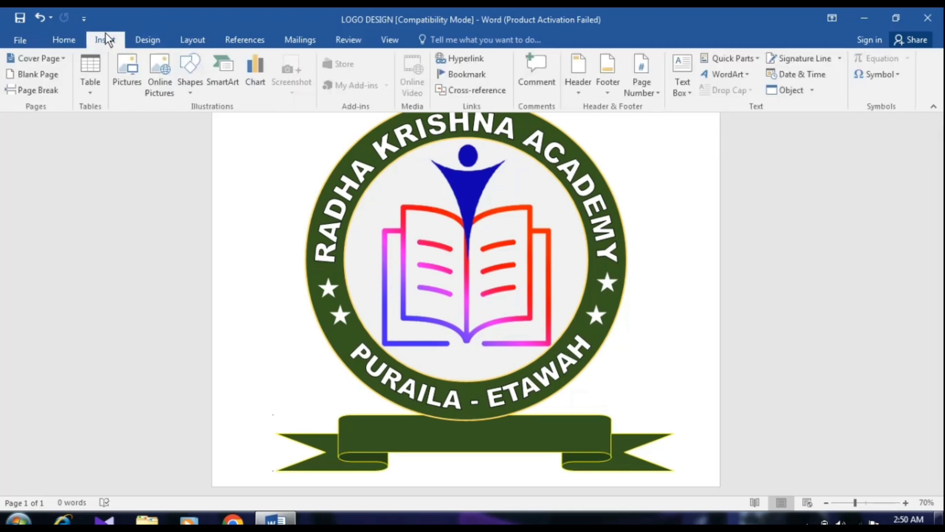
{"action": "left_click", "coordinate": [720, 79]}
{"action": "left_click", "coordinate": [659, 104]}
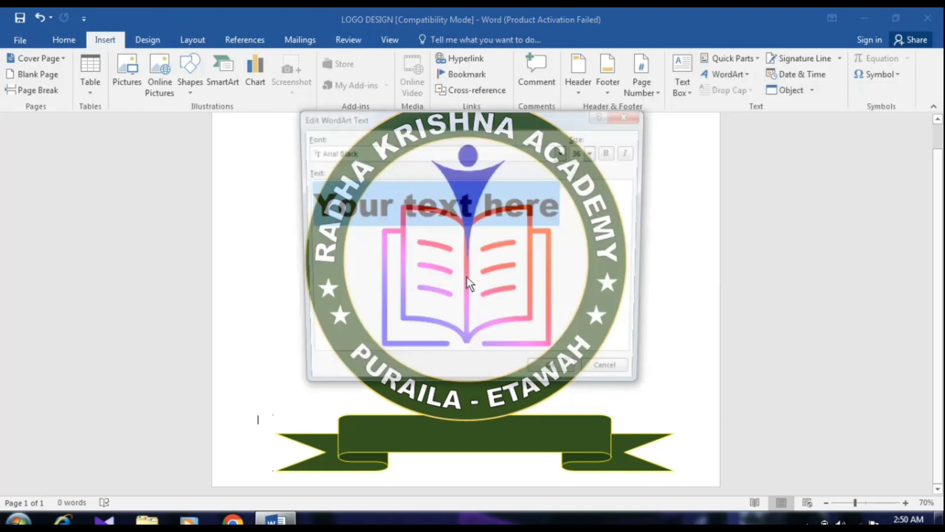
{"action": "key", "text": "BackSpace"}
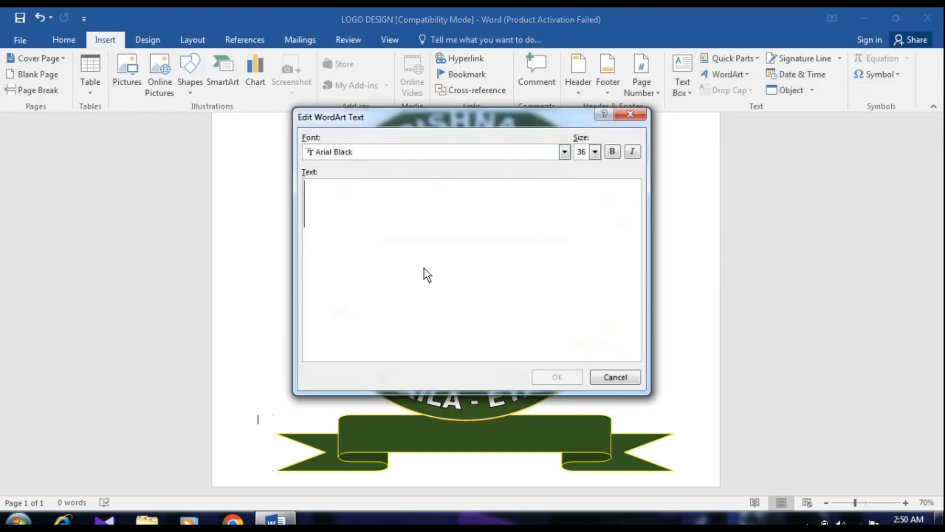
{"action": "type", "text": "Education is a"}
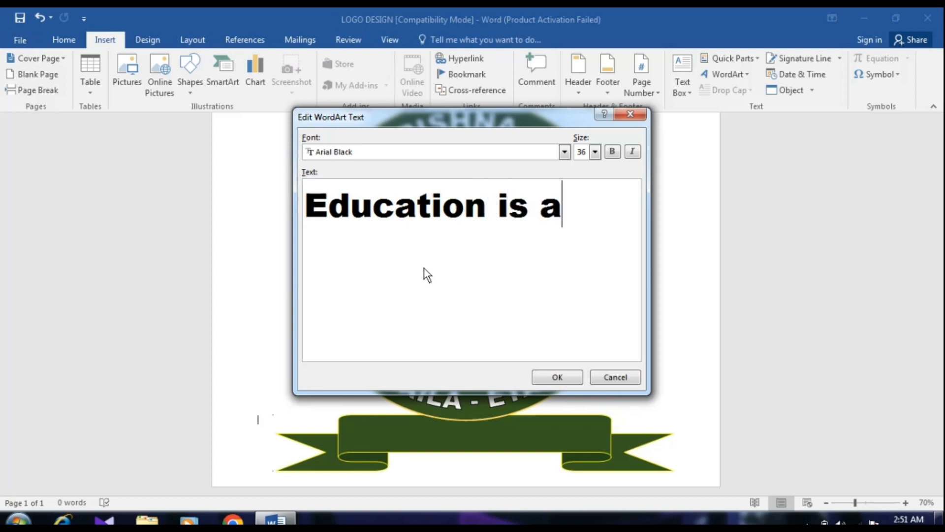
{"action": "type", "text": "n Ornament"}
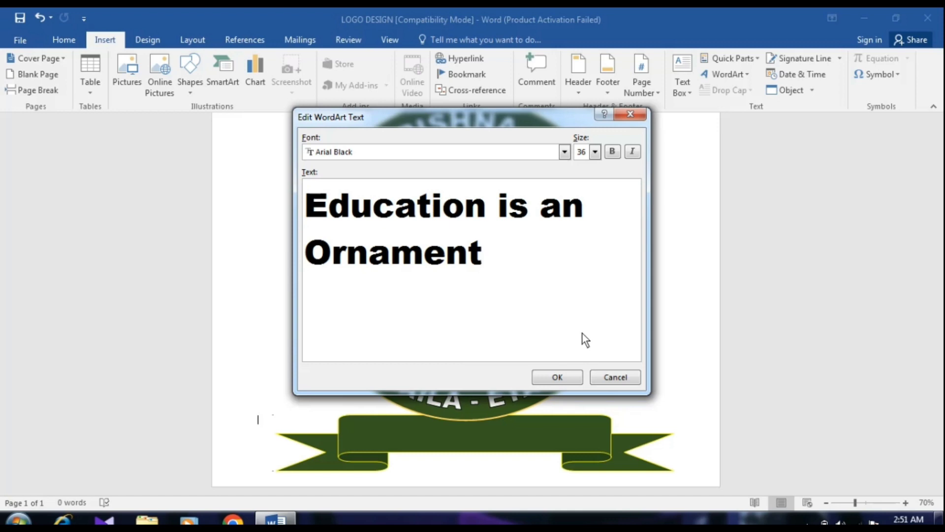
{"action": "left_click", "coordinate": [559, 375]}
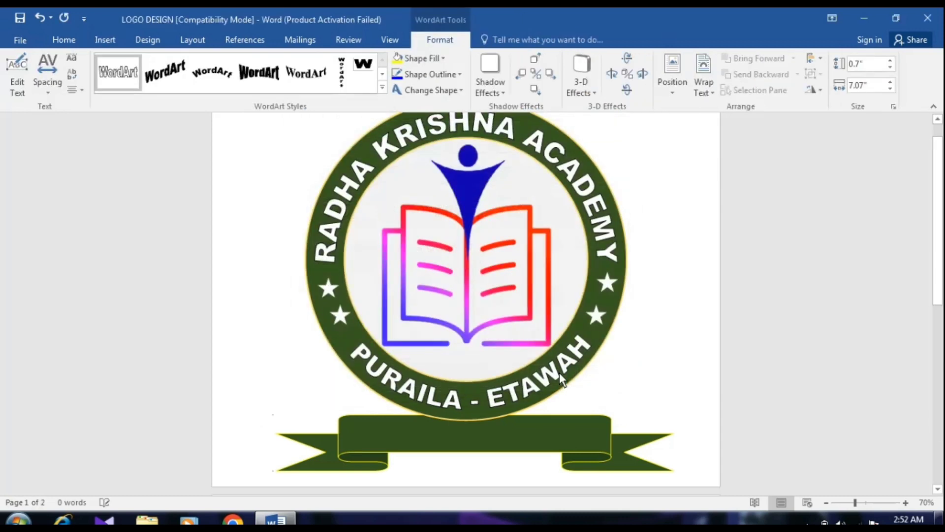
{"action": "left_click", "coordinate": [709, 72]}
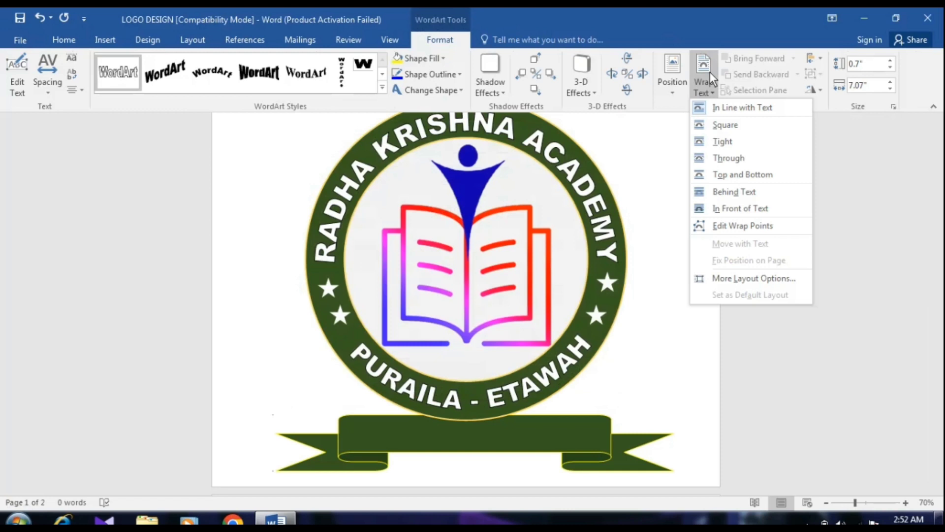
{"action": "left_click", "coordinate": [717, 208]}
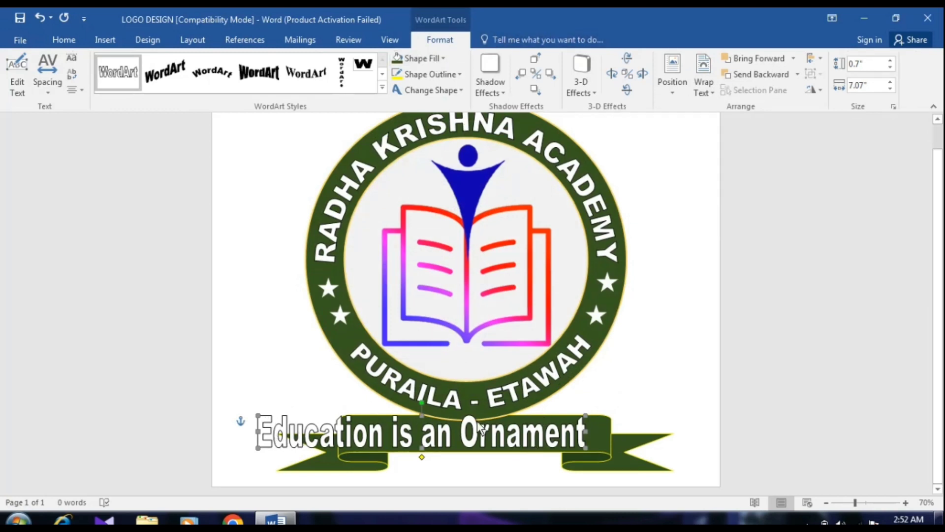
Step: Set the motto's font size to 20
{"action": "right_click", "coordinate": [479, 441]}
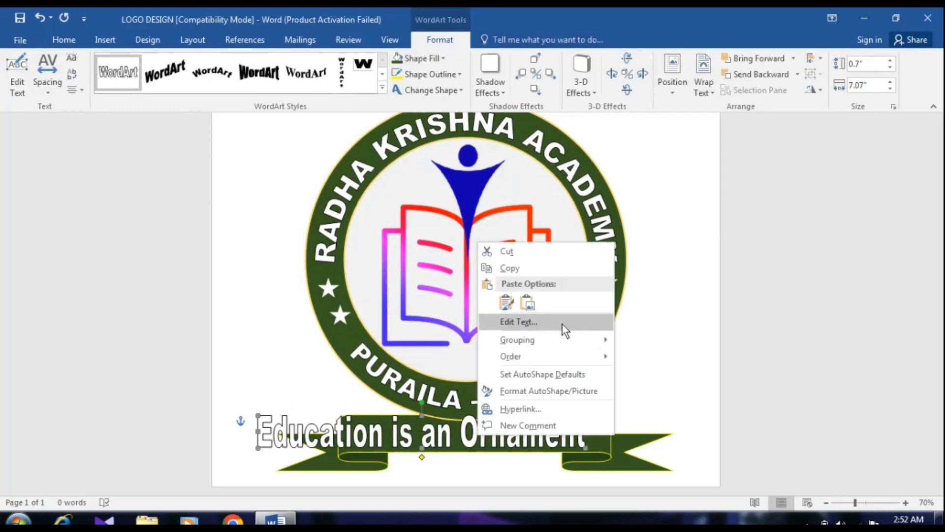
{"action": "left_click", "coordinate": [560, 328]}
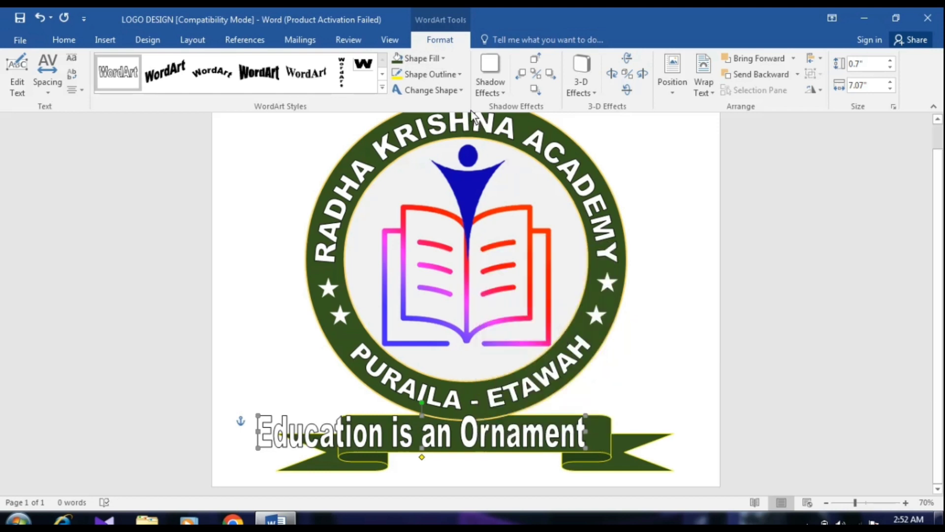
{"action": "left_click", "coordinate": [595, 152]}
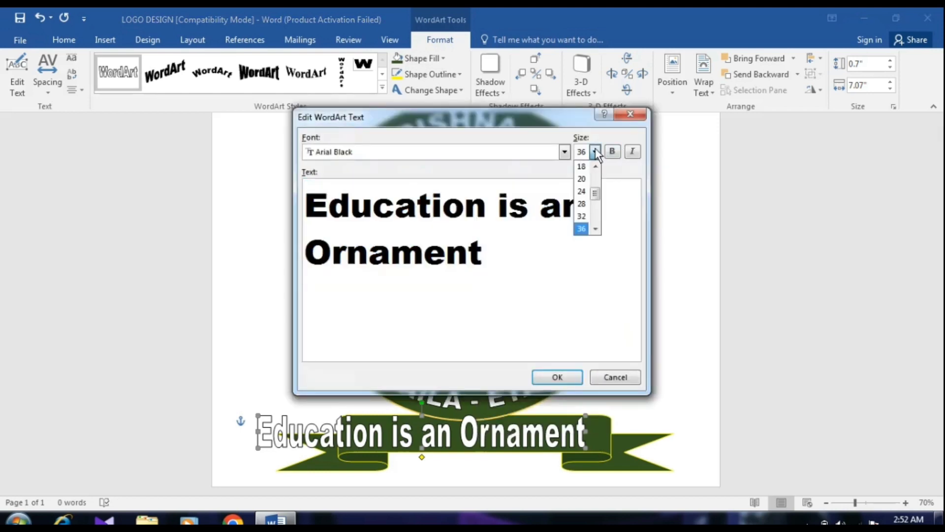
{"action": "left_click", "coordinate": [585, 179]}
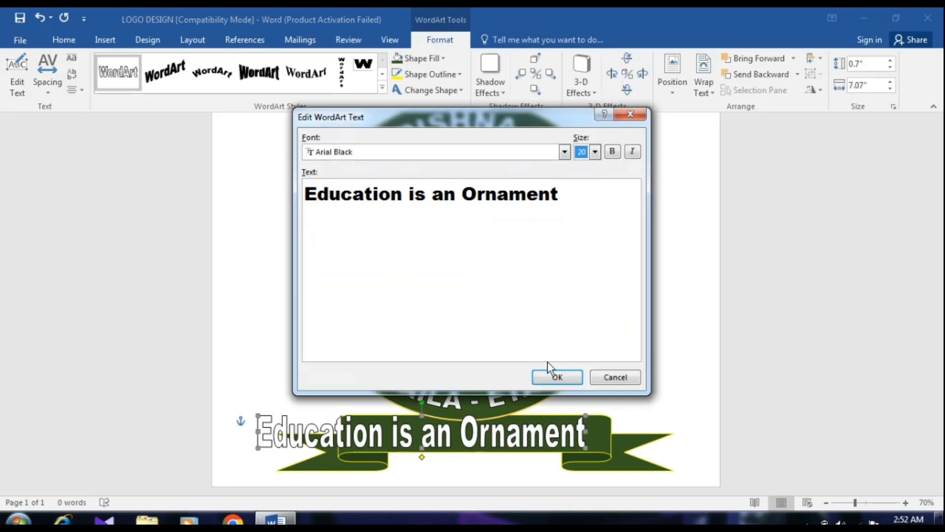
{"action": "left_click", "coordinate": [554, 378]}
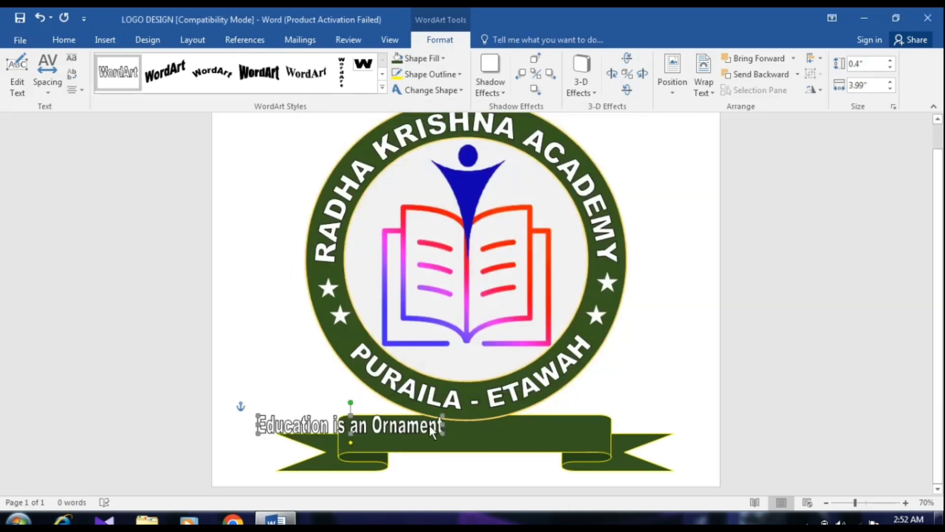
Step: Centre and enlarge the motto on the banner, remove its outline, and save the document
{"action": "left_click_drag", "start_coordinate": [492, 429], "coordinate": [488, 428]}
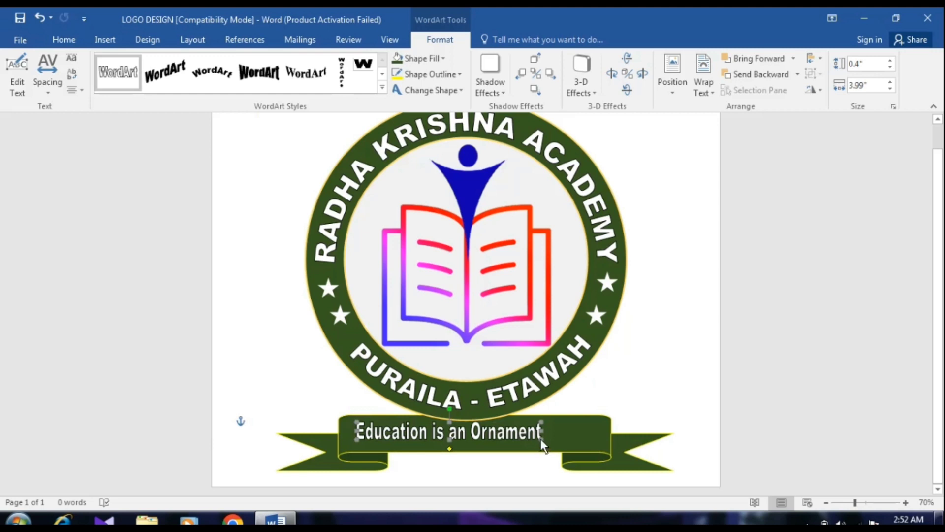
{"action": "mouse_move", "coordinate": [540, 438]}
{"action": "left_mouse_down"}
{"action": "mouse_move", "coordinate": [602, 445]}
{"action": "mouse_move", "coordinate": [619, 433]}
{"action": "left_mouse_up"}
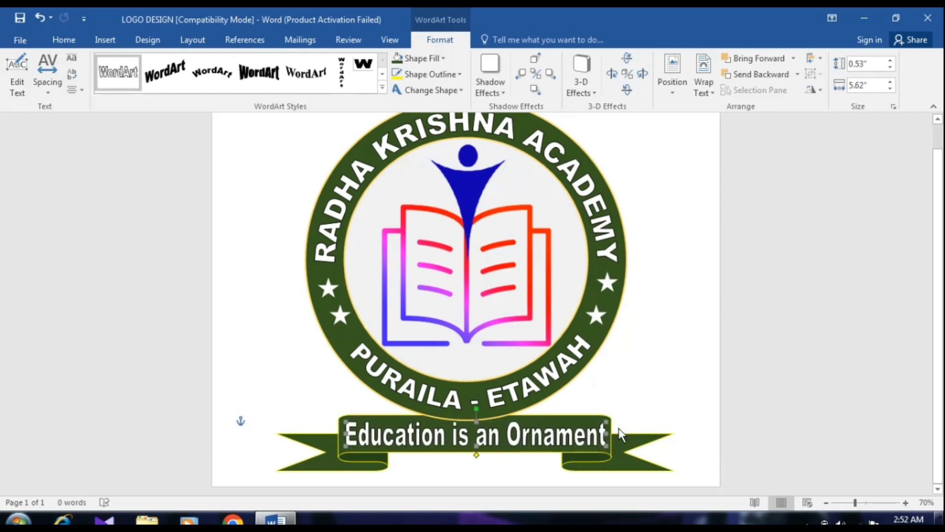
{"action": "left_click", "coordinate": [430, 74]}
{"action": "left_click", "coordinate": [425, 192]}
{"action": "left_click", "coordinate": [654, 258]}
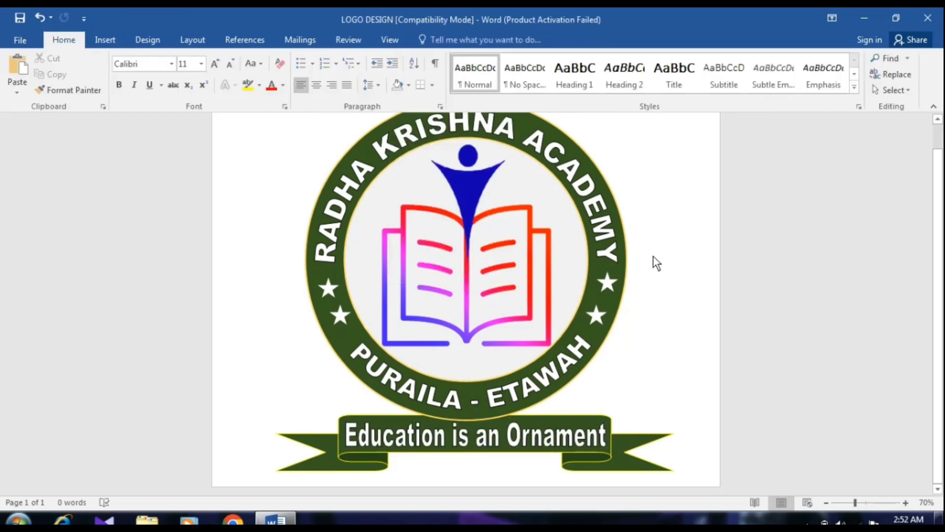
{"action": "left_click", "coordinate": [654, 254]}
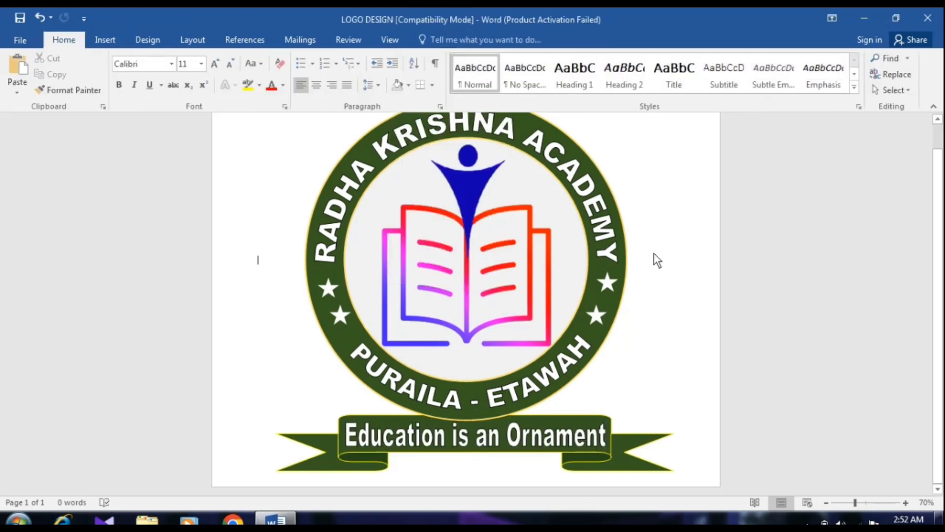
{"action": "left_click", "coordinate": [598, 438]}
{"action": "left_click", "coordinate": [636, 376]}
{"action": "scroll", "coordinate": [646, 342], "scroll_direction": "up", "scroll_amount": 1}
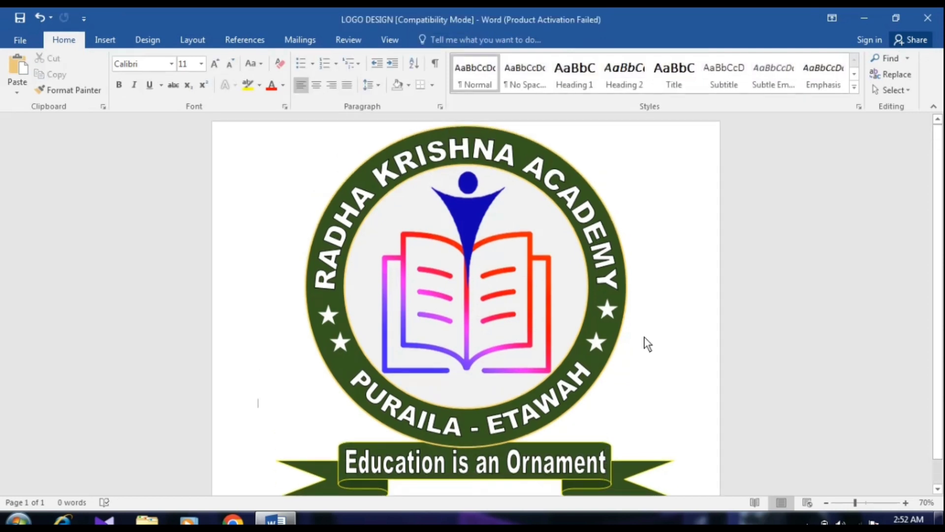
{"action": "scroll", "coordinate": [646, 342], "scroll_direction": "down", "scroll_amount": 1}
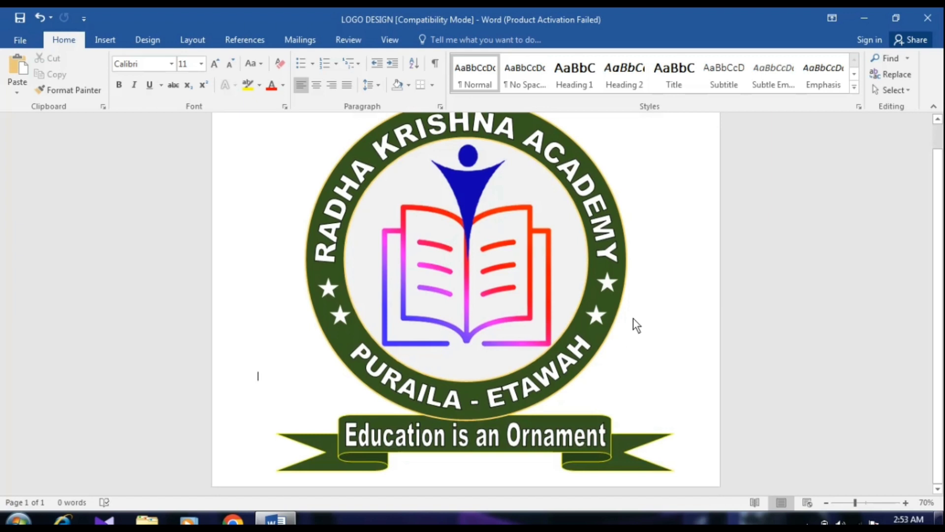
{"action": "scroll", "coordinate": [635, 308], "scroll_direction": "up", "scroll_amount": 1}
{"action": "left_click", "coordinate": [20, 20]}
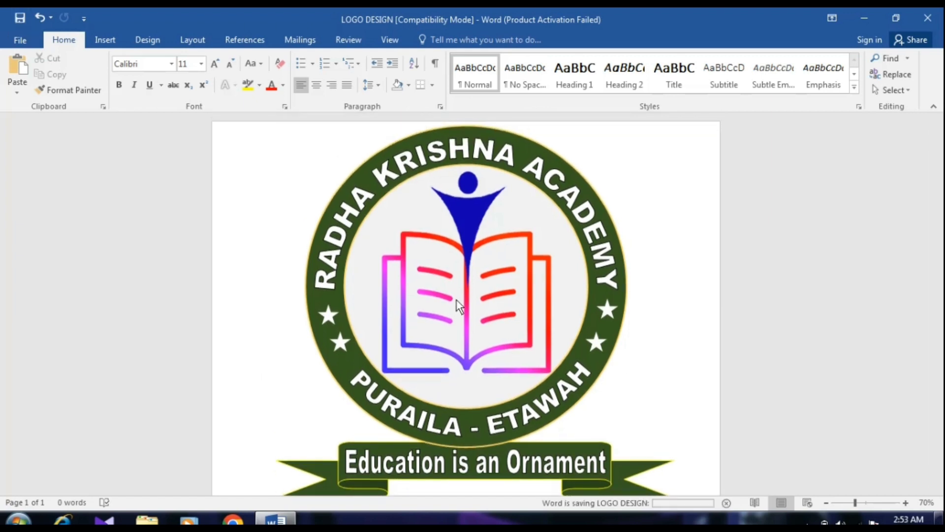
Step: Export the document as LOGO DESIGN.pdf into the Documents library
{"action": "left_click", "coordinate": [30, 43]}
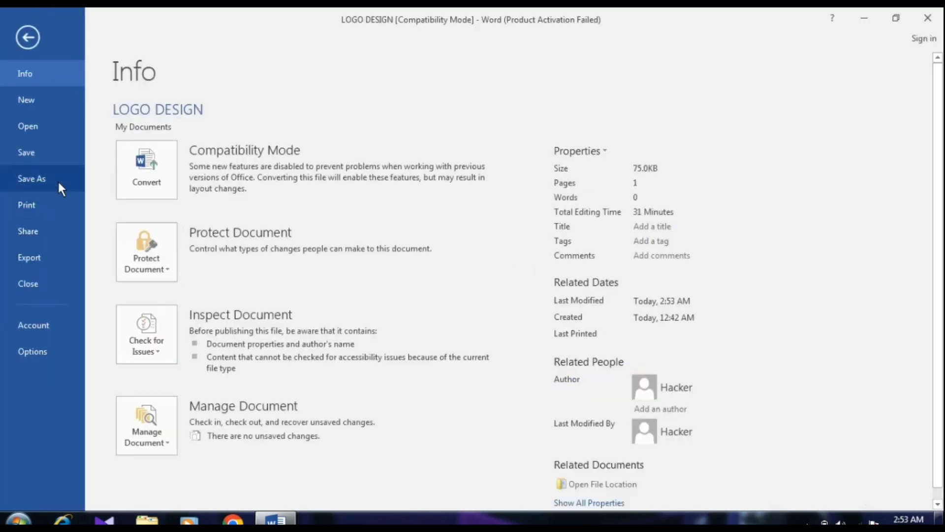
{"action": "left_click", "coordinate": [57, 179]}
{"action": "left_click", "coordinate": [155, 153]}
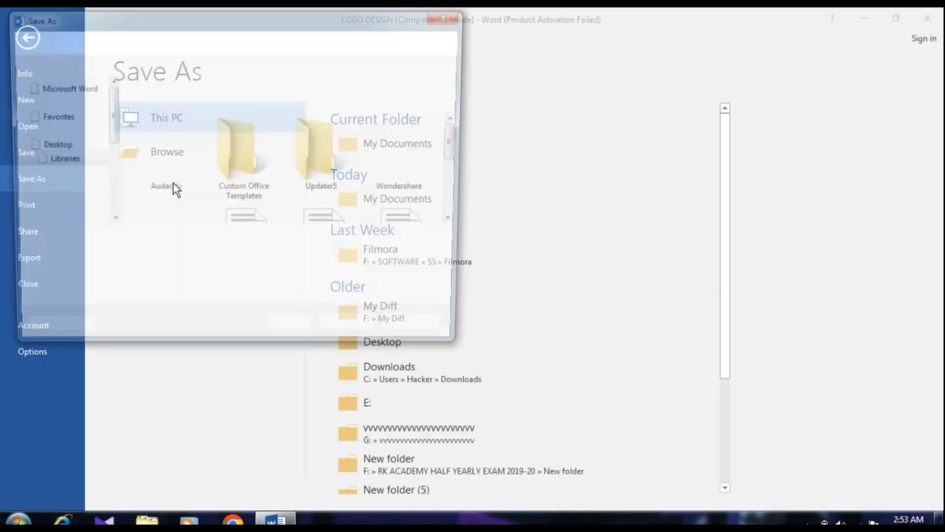
{"action": "left_click", "coordinate": [222, 265]}
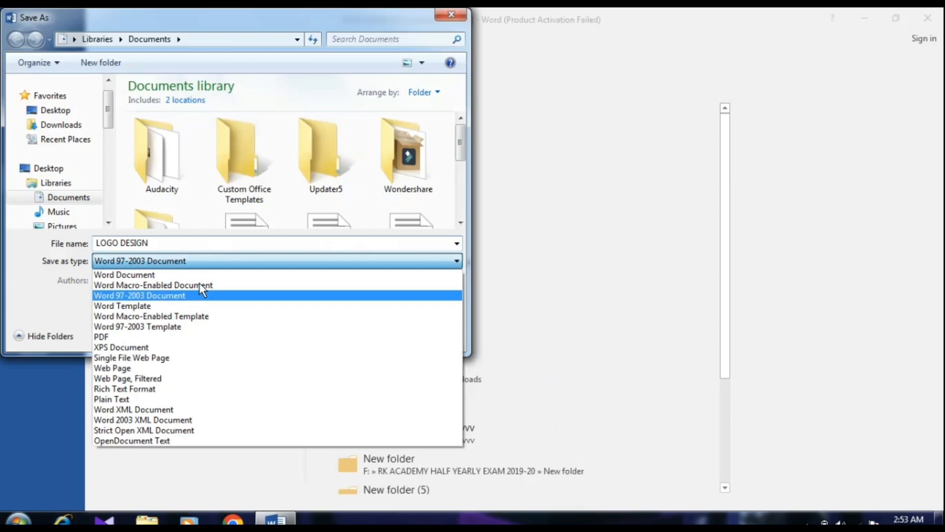
{"action": "left_click", "coordinate": [159, 337]}
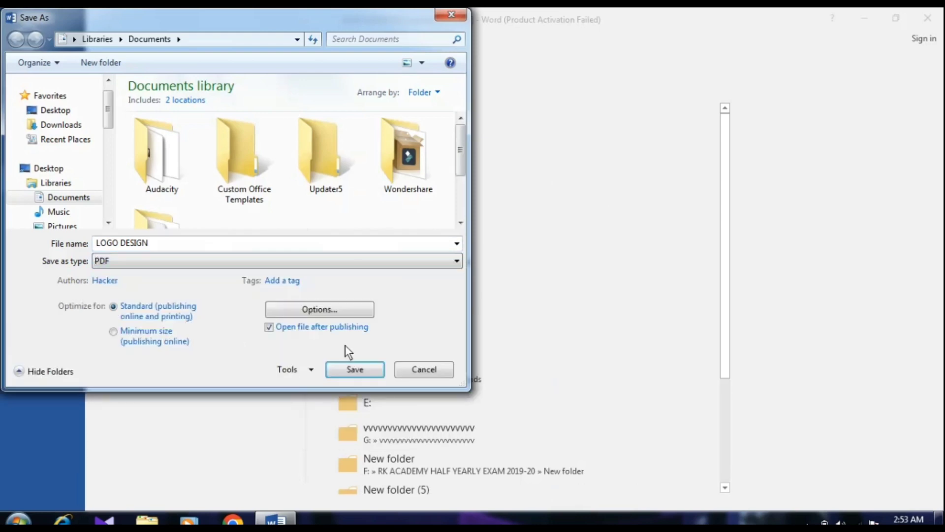
{"action": "left_click", "coordinate": [343, 370]}
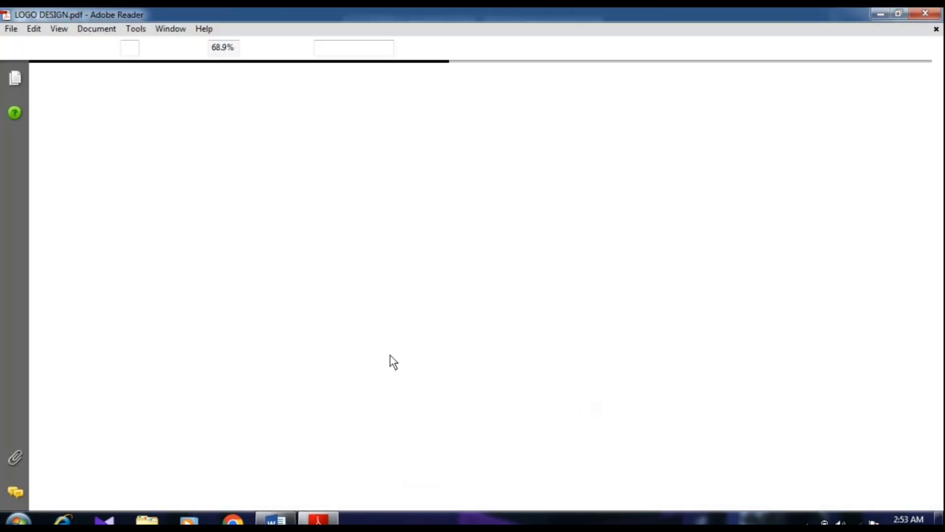